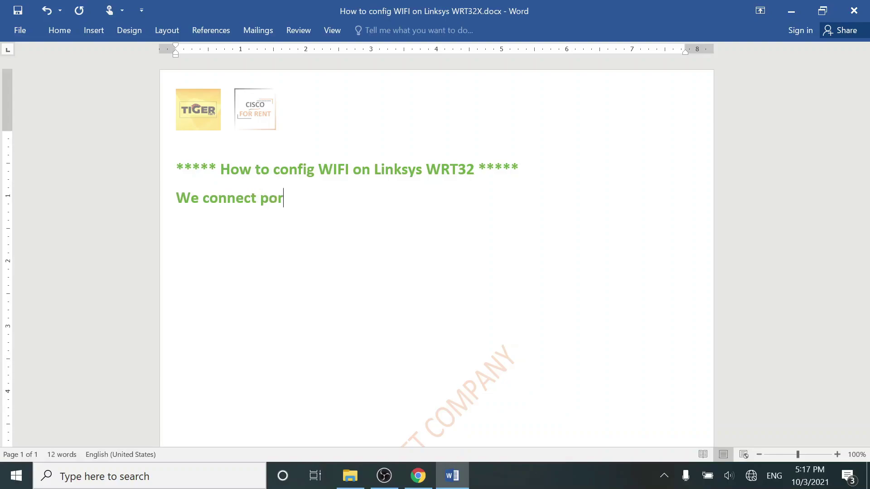
# Write the steps connecting the computer's LAN port to the WRT32X Ethernet port and browsing to 192.168.1.1.
pyautogui.write('of this com')
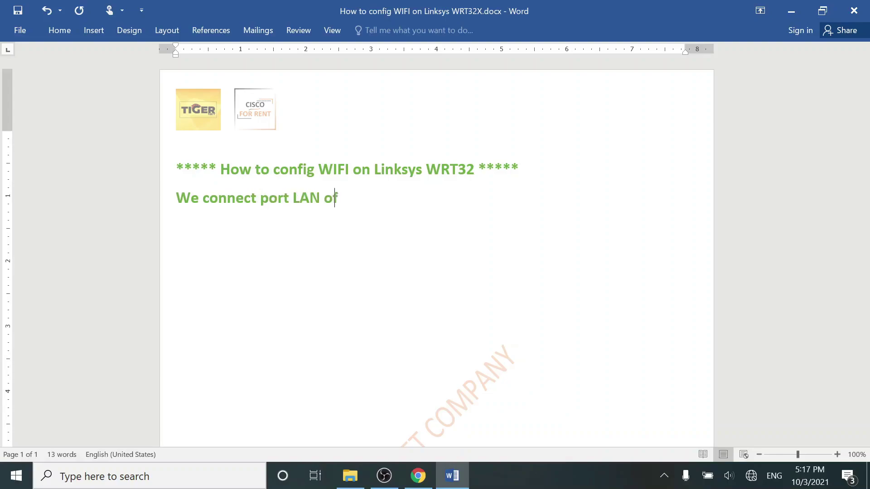
pyautogui.write('puter to')
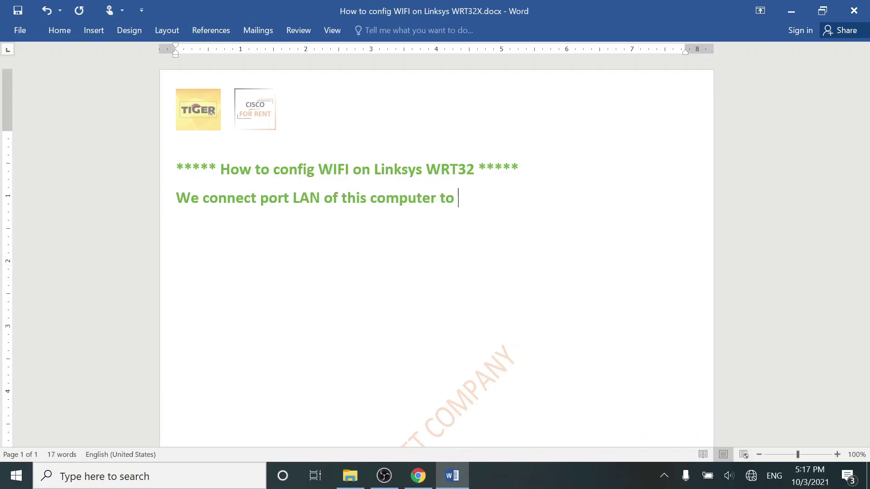
pyautogui.write(' Ethern')
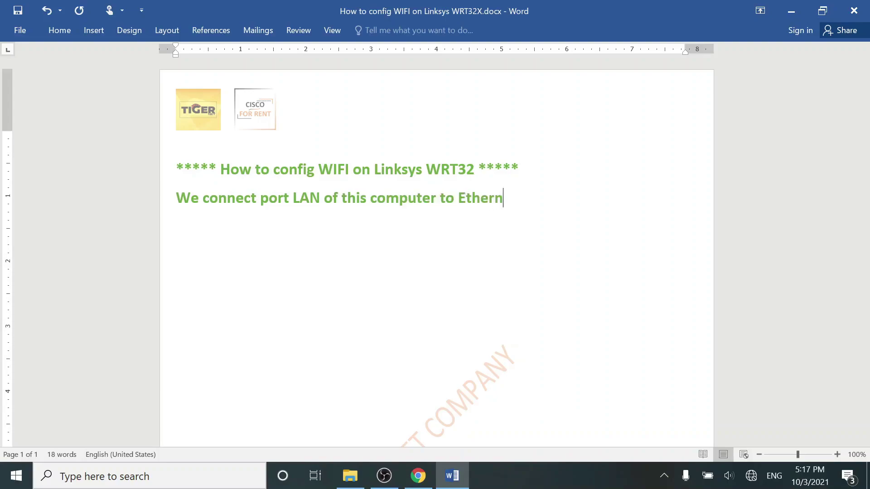
pyautogui.write('et port')
pyautogui.write(' o')
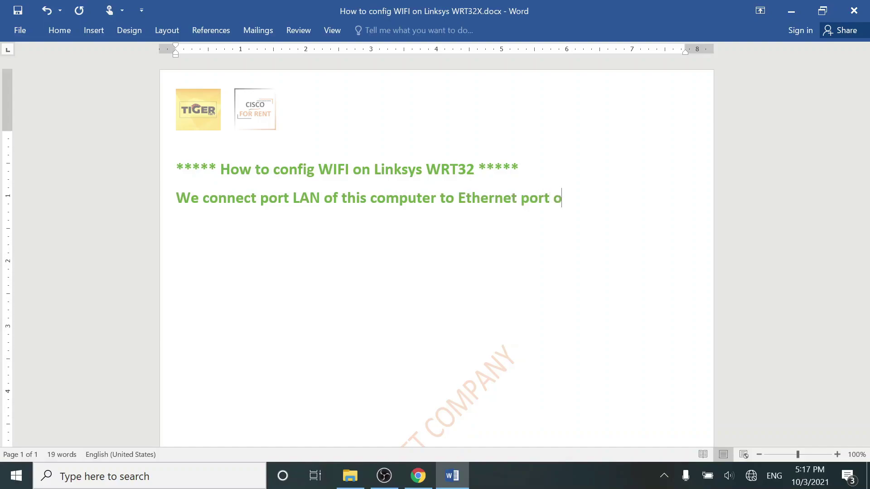
pyautogui.write('f the WRT321')
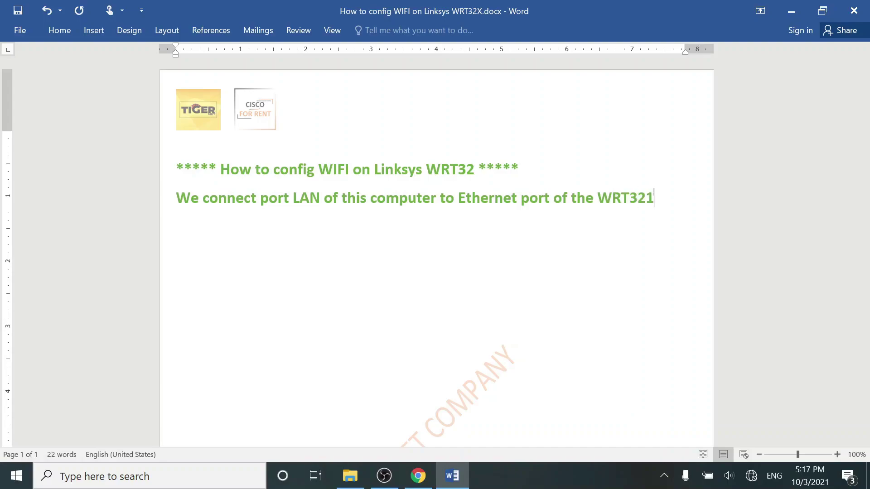
pyautogui.press('BackSpace')
pyautogui.write('X.')
pyautogui.press('Return')
pyautogui.write('After tha')
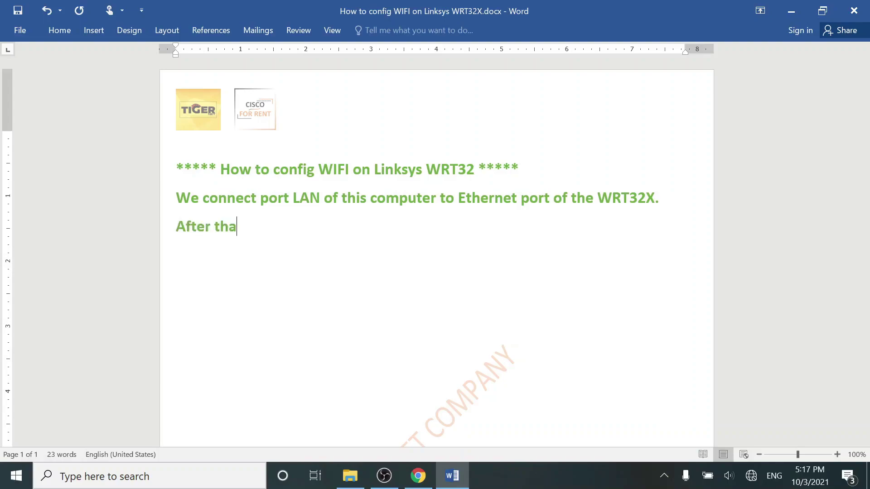
pyautogui.write('t, we open a')
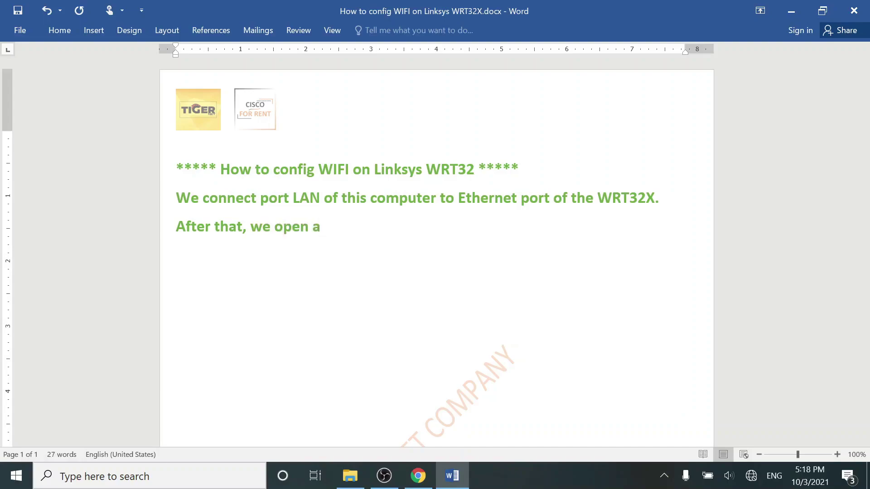
pyautogui.write(' browser and')
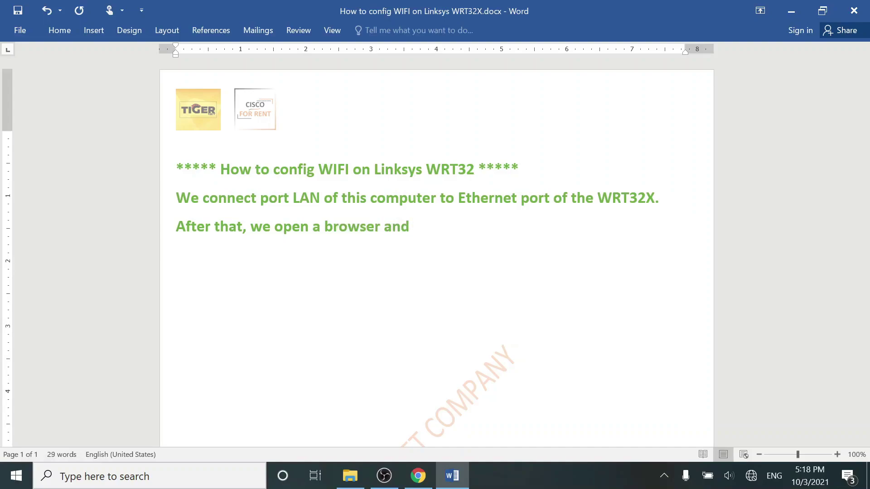
pyautogui.write(' enter 192.168.1.1 to')
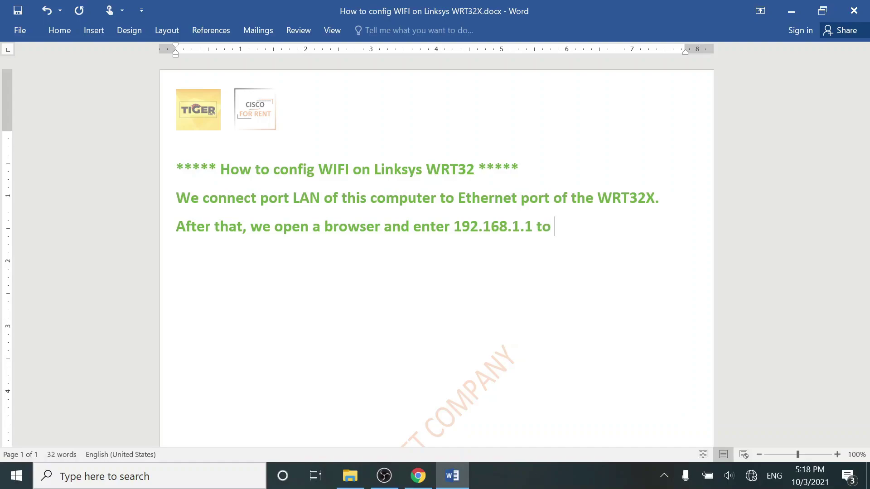
pyautogui.write(' config.')
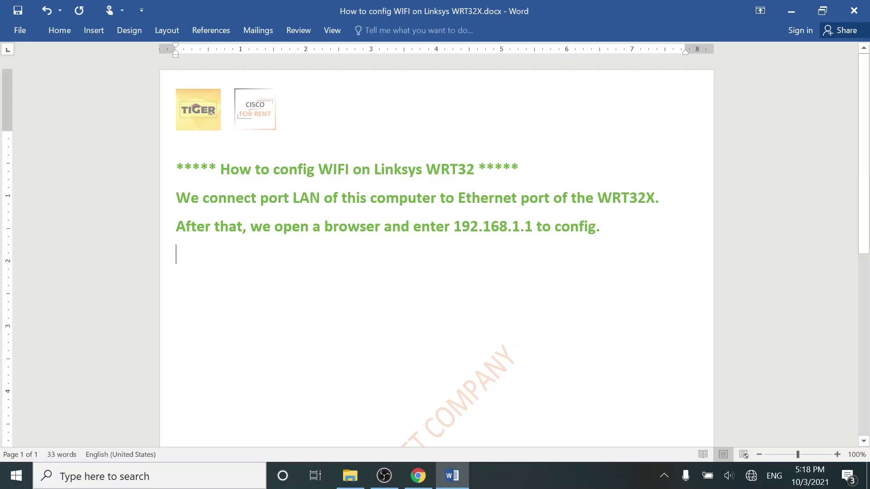
# Load the router page at 192.168.1.1, skip the setup wizard and accept the license agreements.
pyautogui.click(417, 476)
pyautogui.write('192')
pyautogui.press('Return')
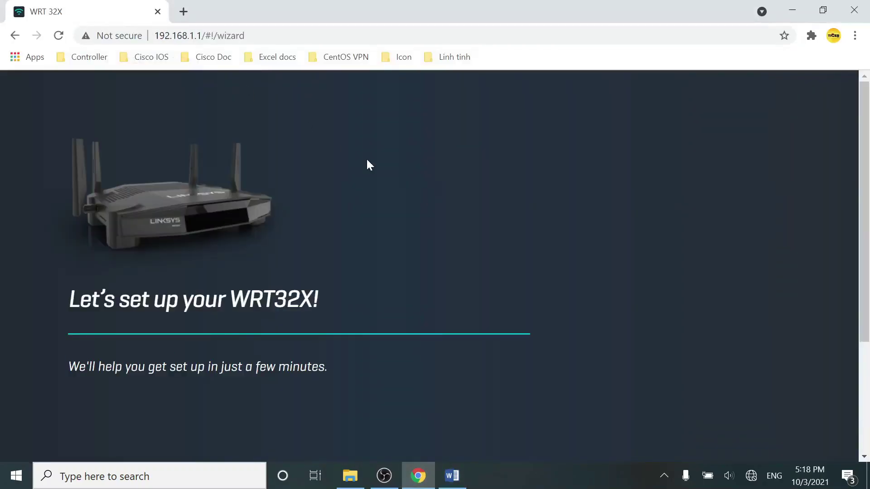
pyautogui.scroll(-3, 363, 159)
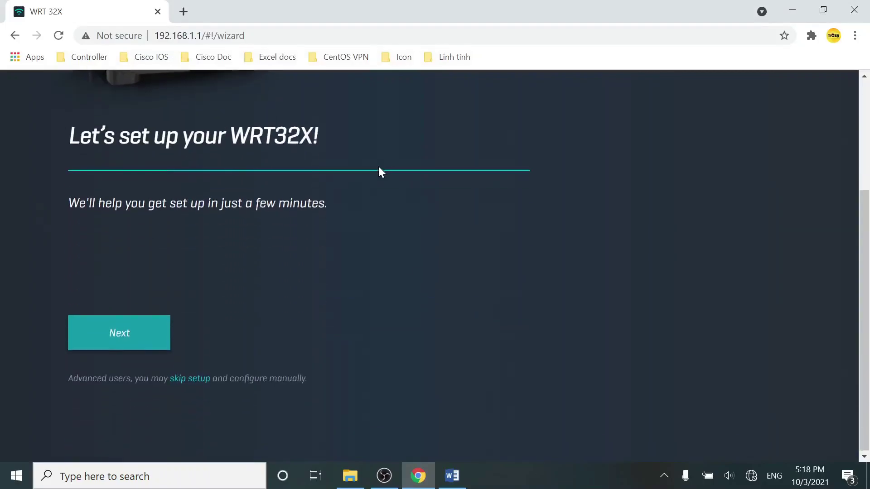
pyautogui.click(199, 380)
pyautogui.scroll(-3, 347, 331)
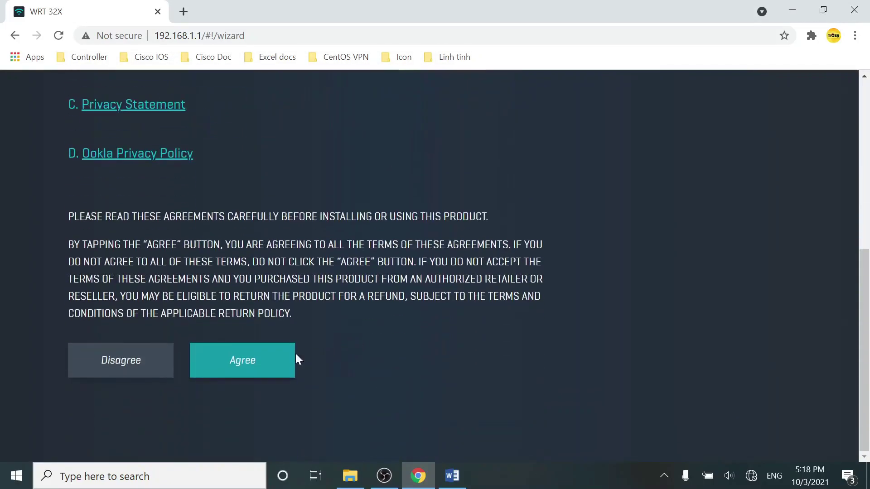
pyautogui.click(244, 362)
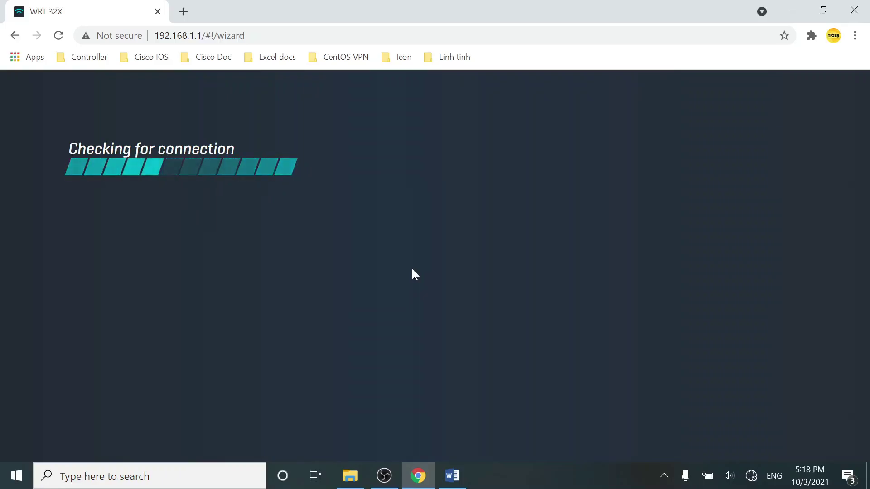
# Run a speed test from the router dashboard and dismiss the no-internet message.
pyautogui.scroll(-5, 411, 271)
pyautogui.click(456, 270)
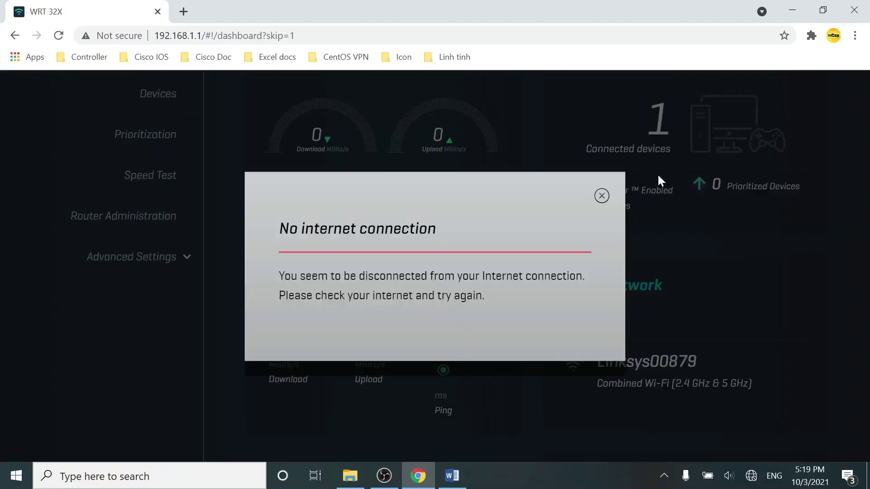
pyautogui.click(602, 196)
# Note that the router's IP changes to 192.168.1.10 to avoid duplicating the main router's 192.168.1.1.
pyautogui.click(452, 476)
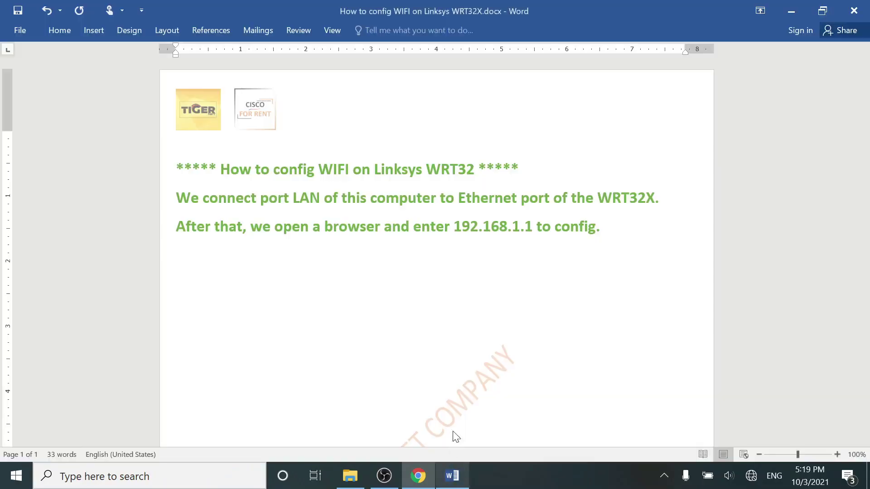
pyautogui.press('Return')
pyautogui.write('We ')
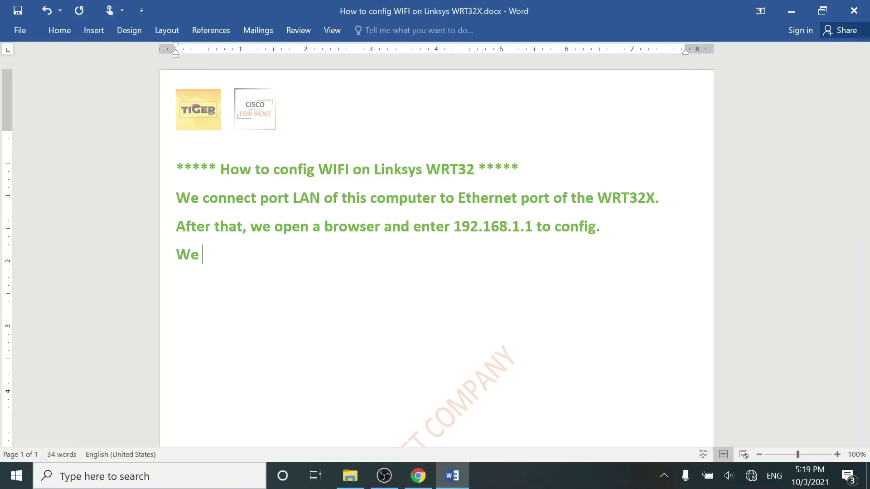
pyautogui.write('change IP ')
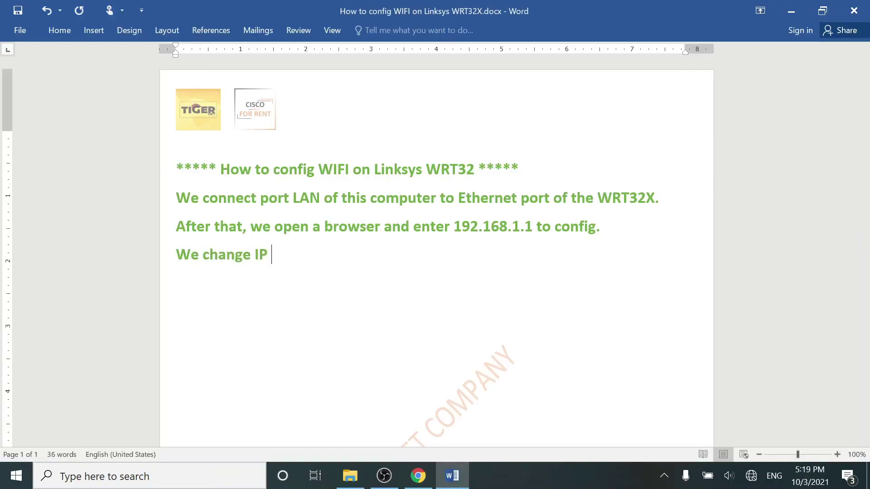
pyautogui.write('of this router to ')
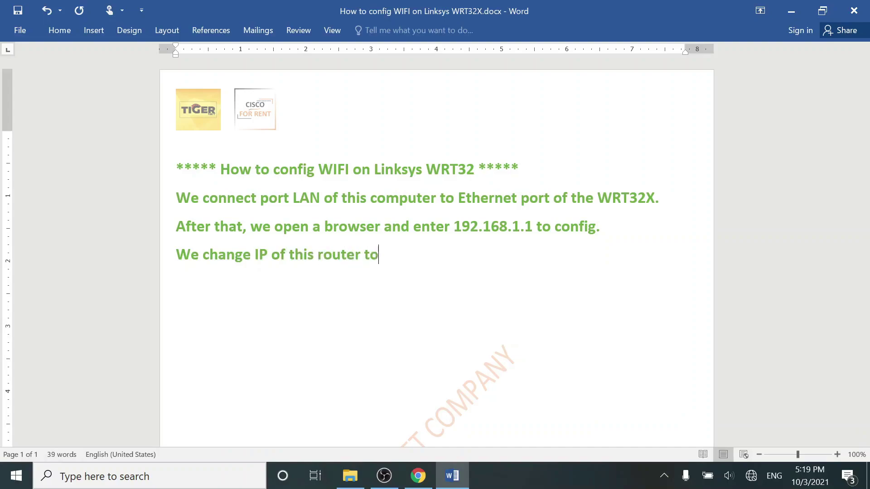
pyautogui.write('192.168.1.10 ( To ')
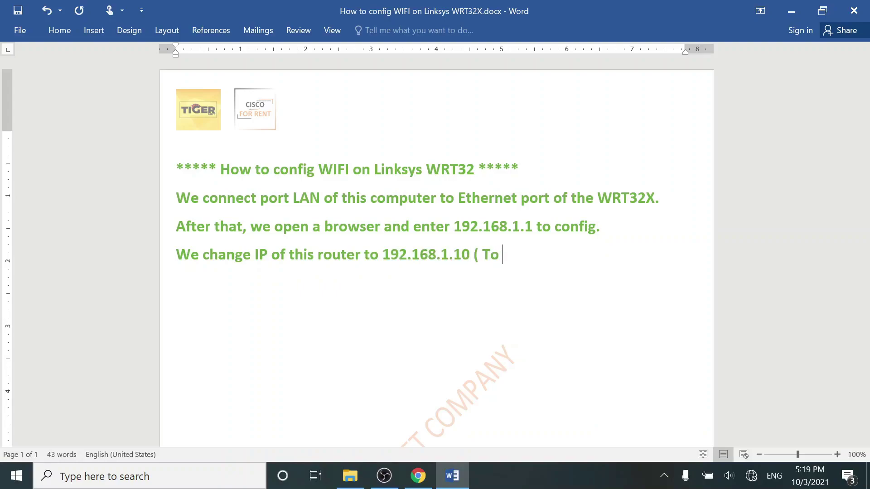
pyautogui.write('avoid duplicate with')
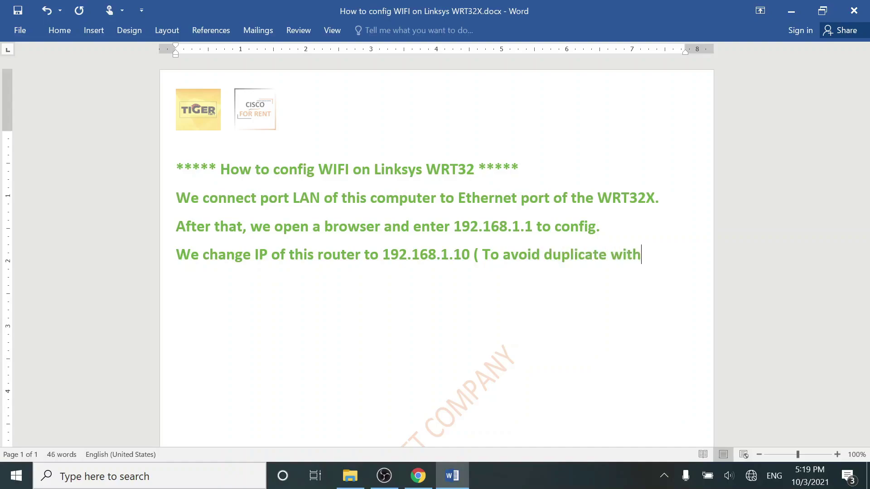
pyautogui.write(' IP of th')
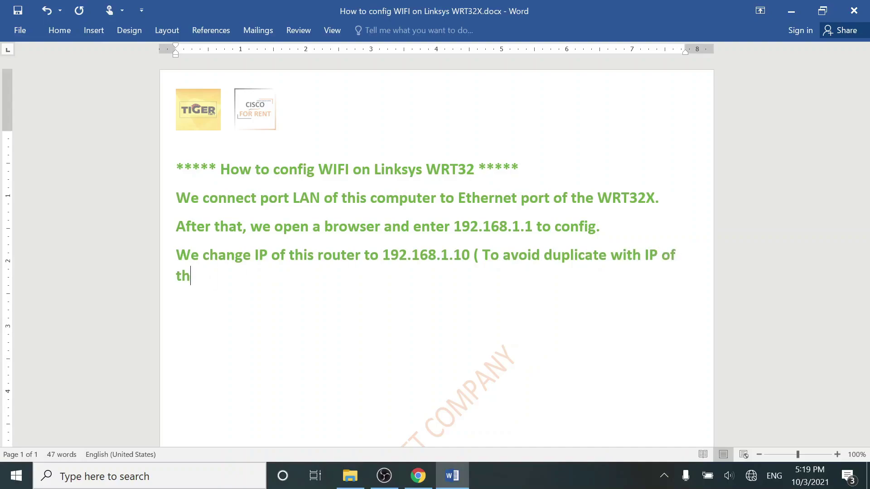
pyautogui.write('e main rout')
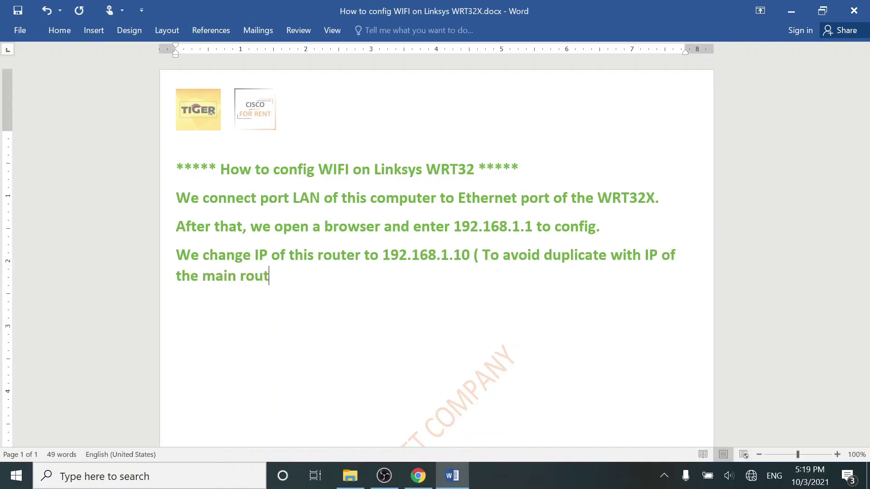
pyautogui.write('er, which i')
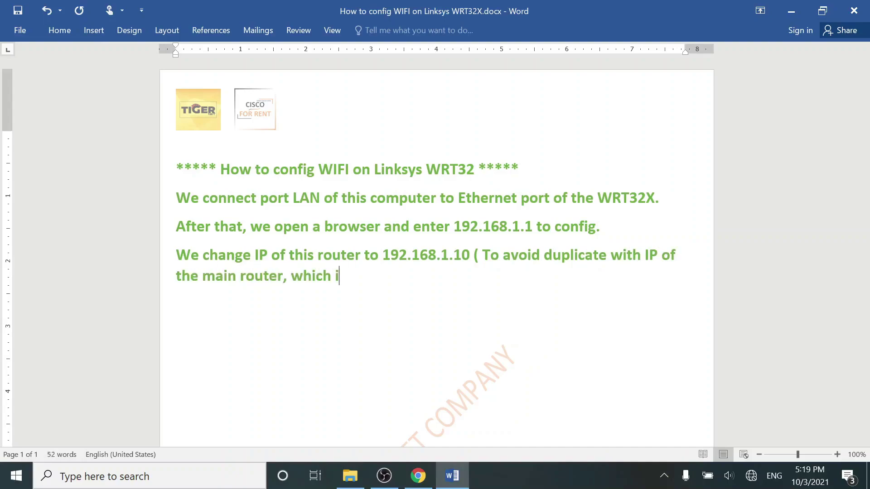
pyautogui.write('s usually 1')
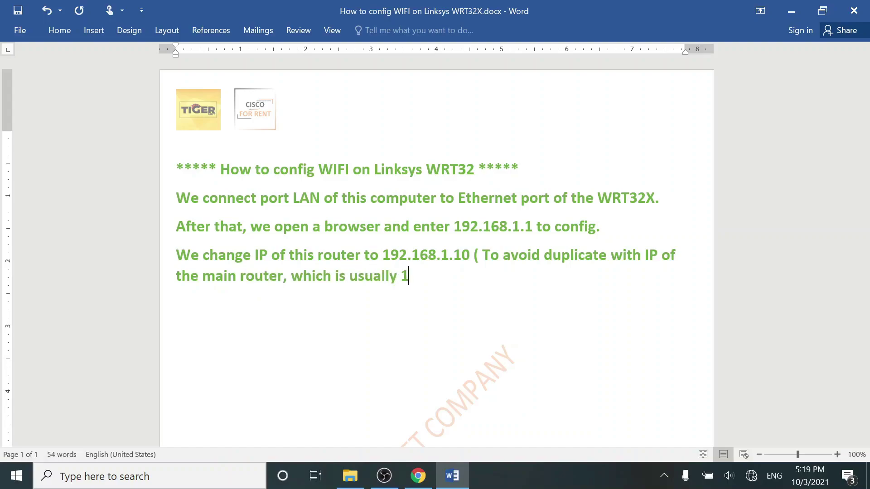
pyautogui.write('92.168.1.1')
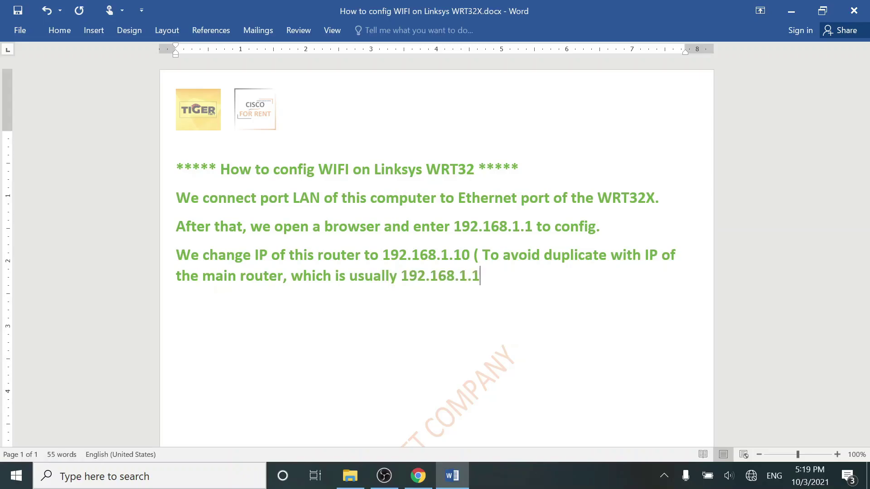
pyautogui.write(').')
# Change the router IP to 192.168.1.10 in Advanced Settings > Local Network Settings.
pyautogui.click(417, 476)
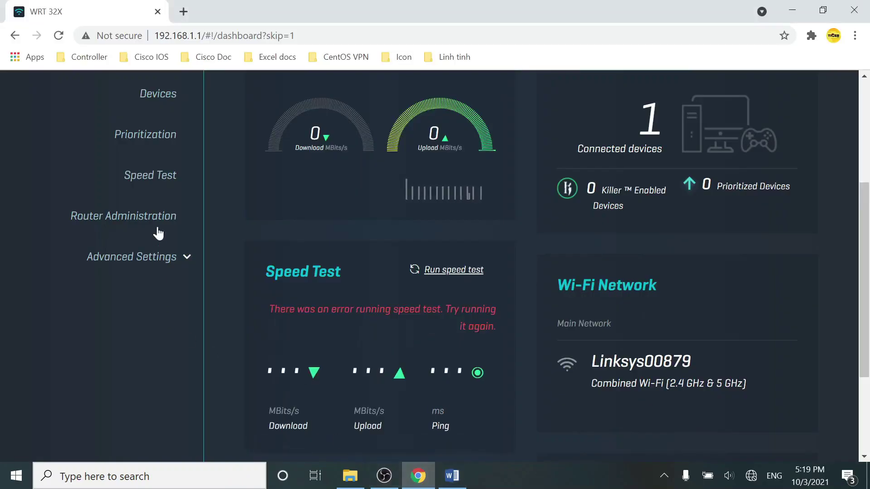
pyautogui.click(156, 265)
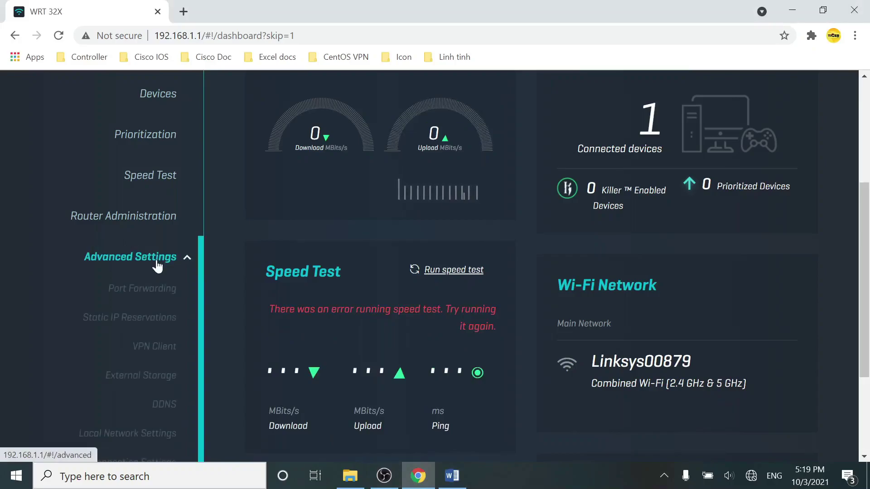
pyautogui.scroll(-2, 157, 267)
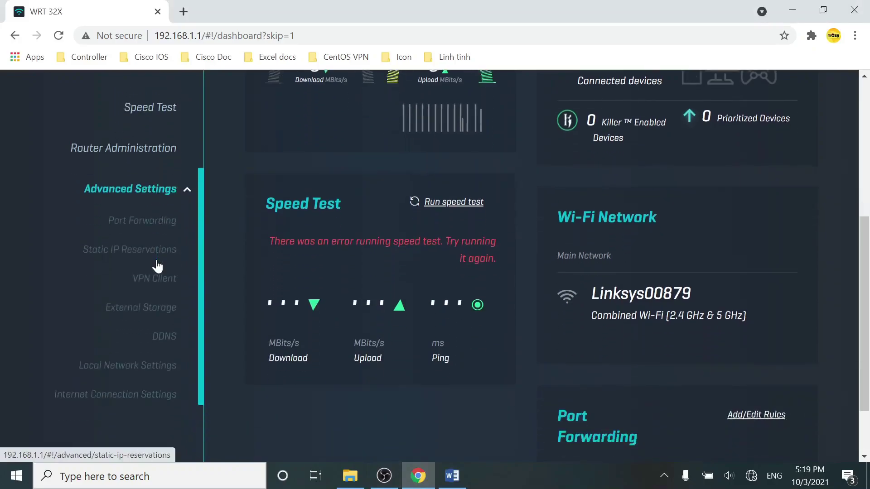
pyautogui.click(152, 369)
pyautogui.click(319, 145)
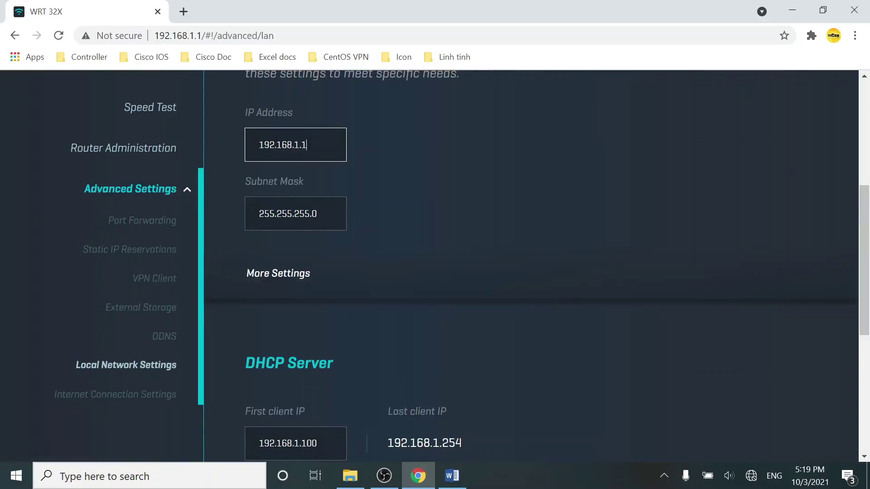
pyautogui.write('0')
pyautogui.click(462, 217)
pyautogui.scroll(-3, 461, 217)
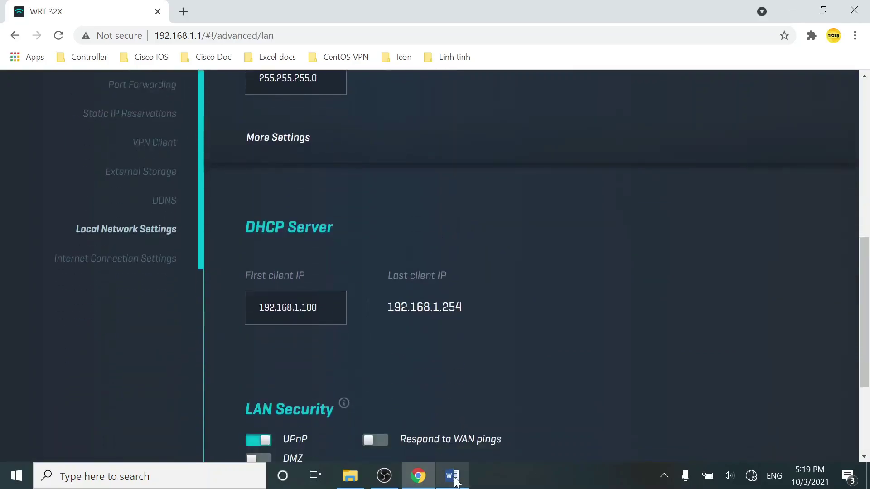
pyautogui.click(452, 475)
# Write that DHCP can't be turned off on the WRT32X, so start and end IP are set the same.
pyautogui.write('O')
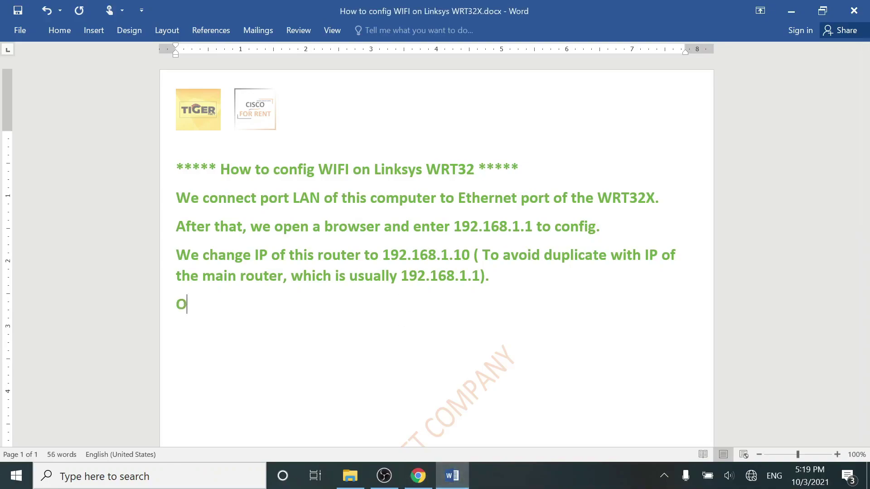
pyautogui.write('n WRT32X,')
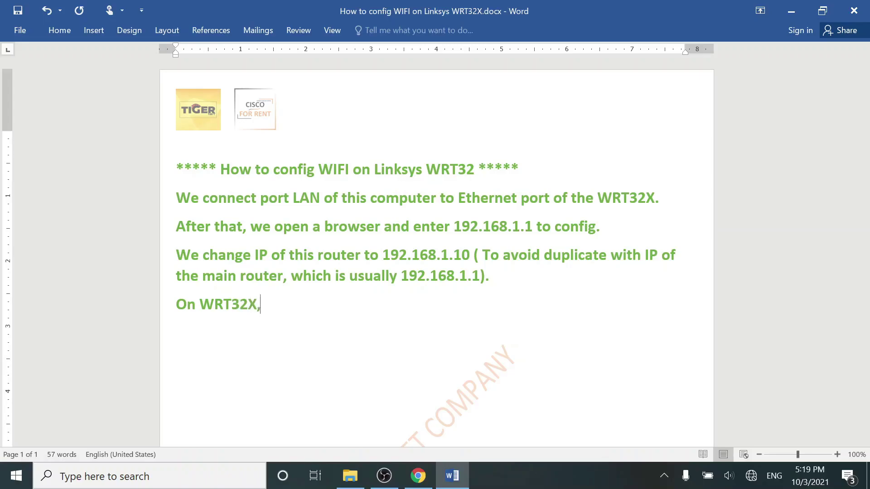
pyautogui.write(' we can')
pyautogui.write("'t ru")
pyautogui.press('BackSpace')
pyautogui.press('BackSpace')
pyautogui.write('t')
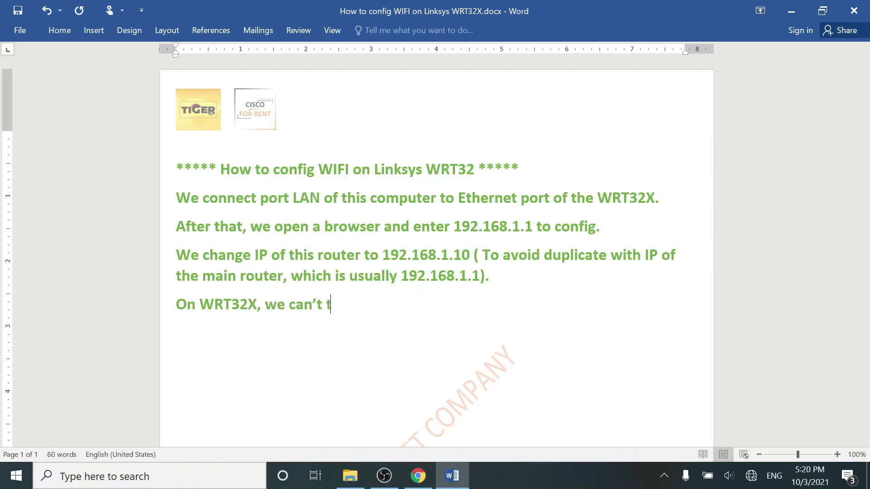
pyautogui.write('urn off DHCP, so that, we set st')
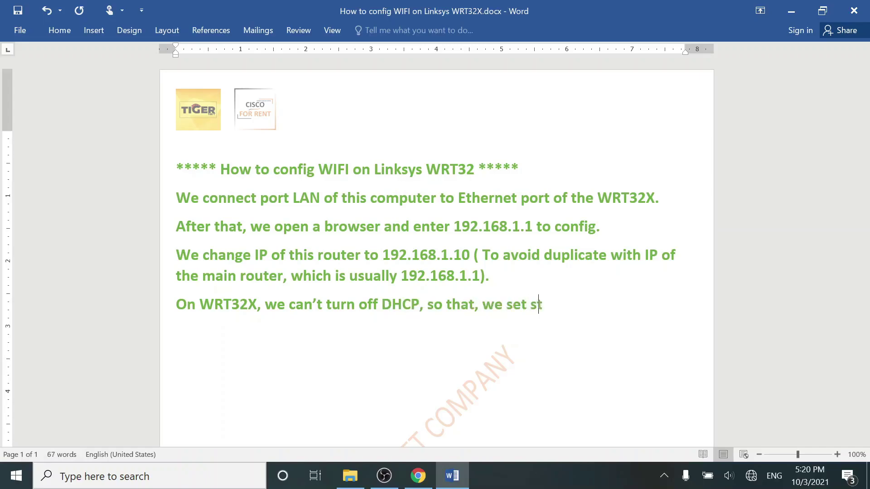
pyautogui.write('art and end IP ')
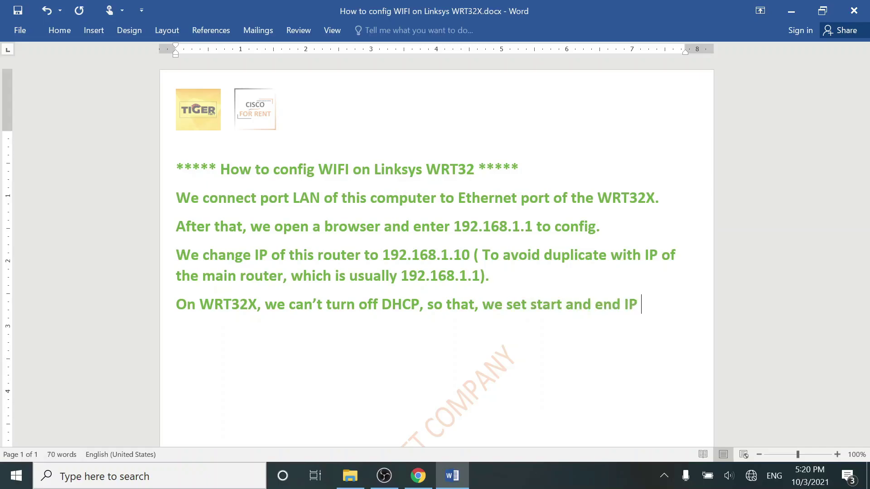
pyautogui.write('is the same.')
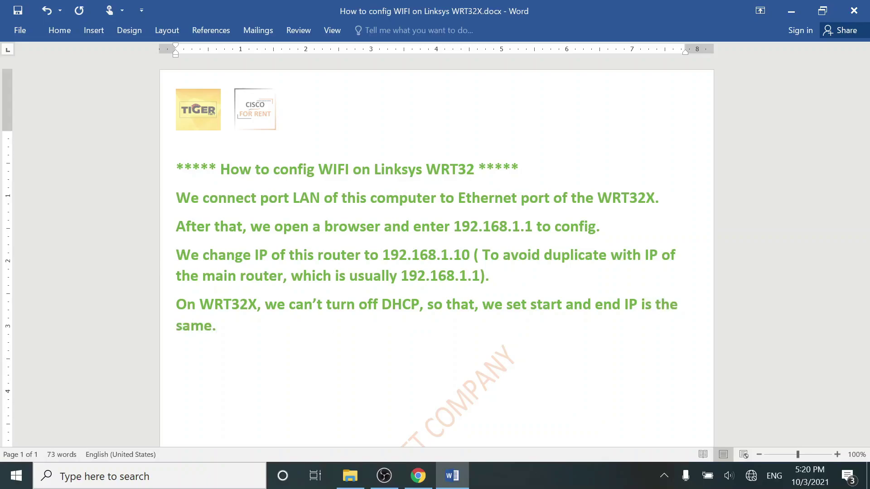
# Set the DHCP first client IP to 192.168.1.254, save, and confirm the router restart.
pyautogui.click(417, 475)
pyautogui.moveTo(318, 308); pyautogui.dragTo(302, 308)
pyautogui.write('254')
pyautogui.click(566, 304)
pyautogui.scroll(-1, 565, 304)
pyautogui.scroll(-3, 566, 305)
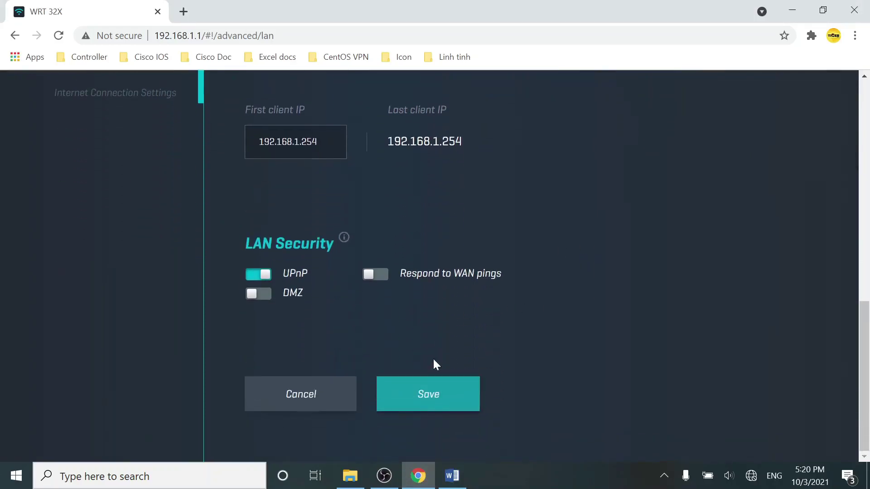
pyautogui.click(432, 395)
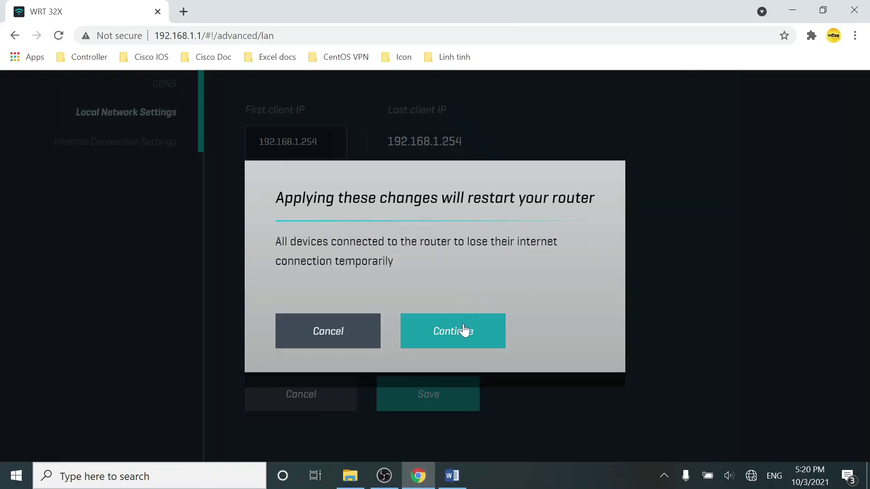
pyautogui.click(464, 330)
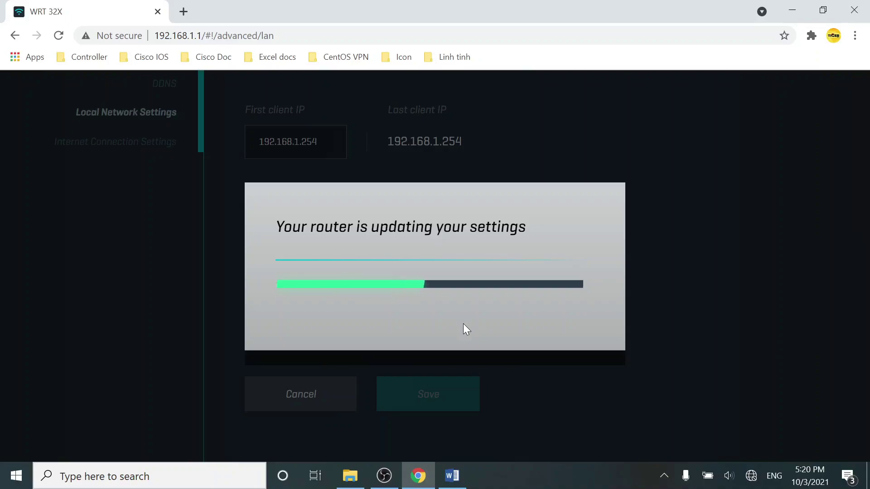
# Note 'We connect main router to WRT32X on port Ethernet.' and bring up the router login page.
pyautogui.click(452, 476)
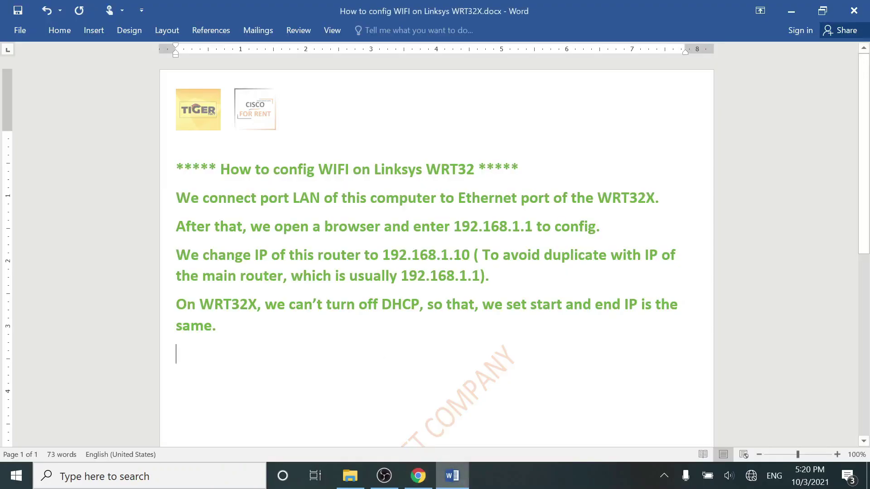
pyautogui.write('We c')
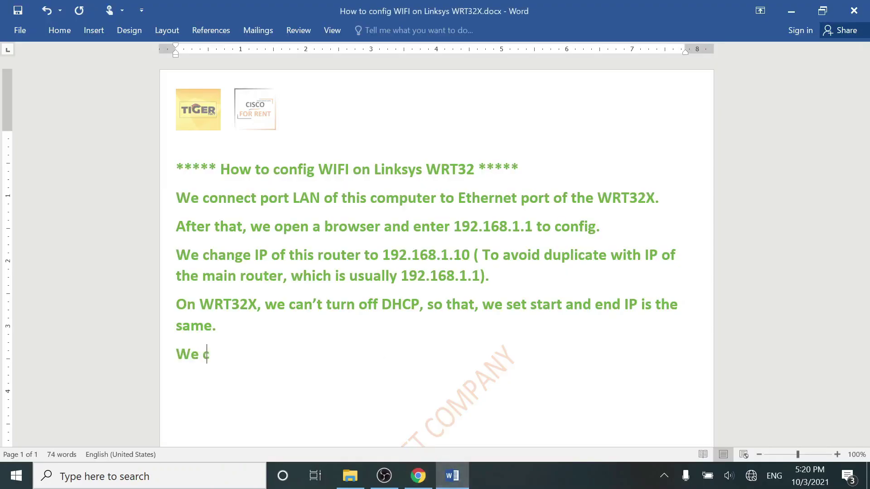
pyautogui.write('onnect main router to WRT')
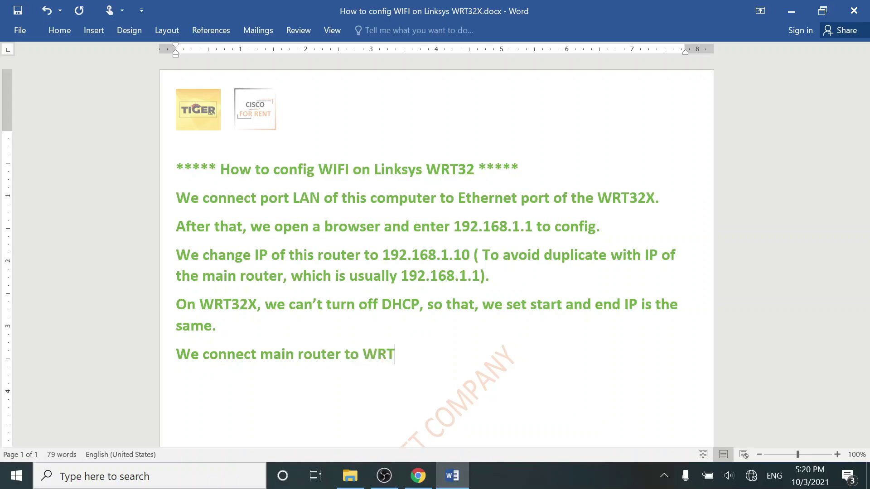
pyautogui.write('32X')
pyautogui.write('on port Ethernet')
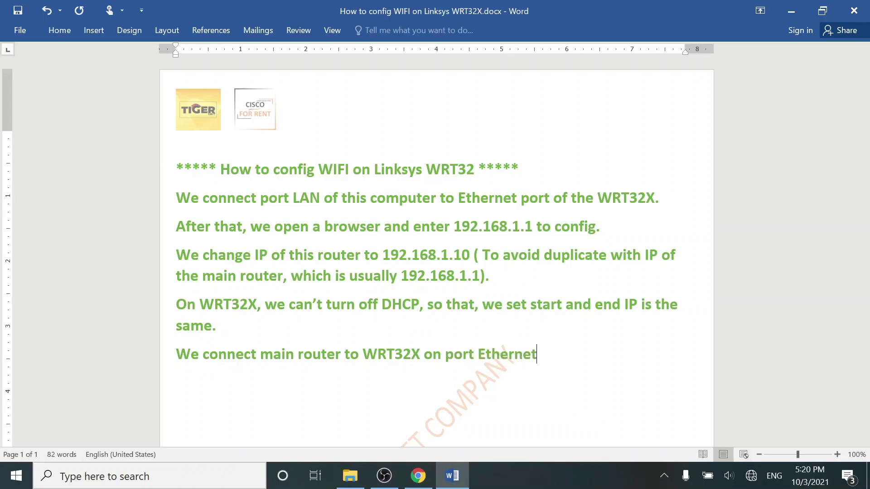
pyautogui.write('.')
pyautogui.hotkey('alt', 'Tab')
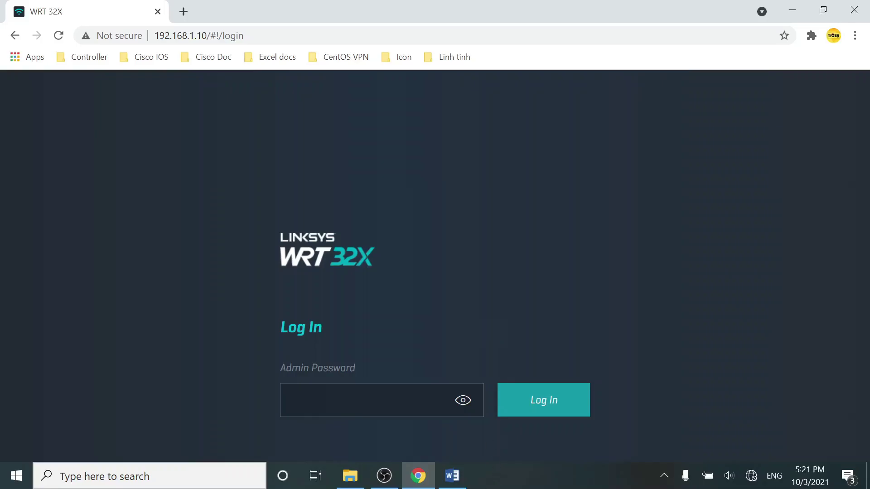
# Add a note giving the router's default password, with the password coloured red.
pyautogui.click(451, 476)
pyautogui.write('Da')
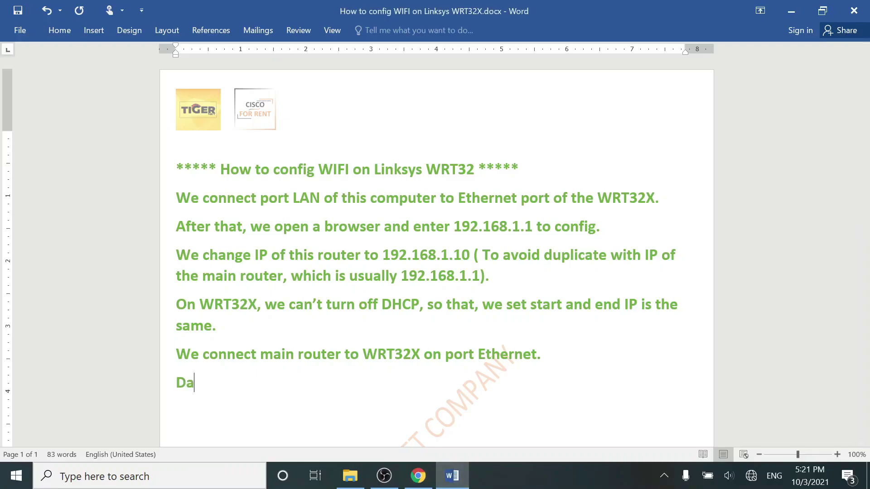
pyautogui.press('BackSpace')
pyautogui.write('efault password ')
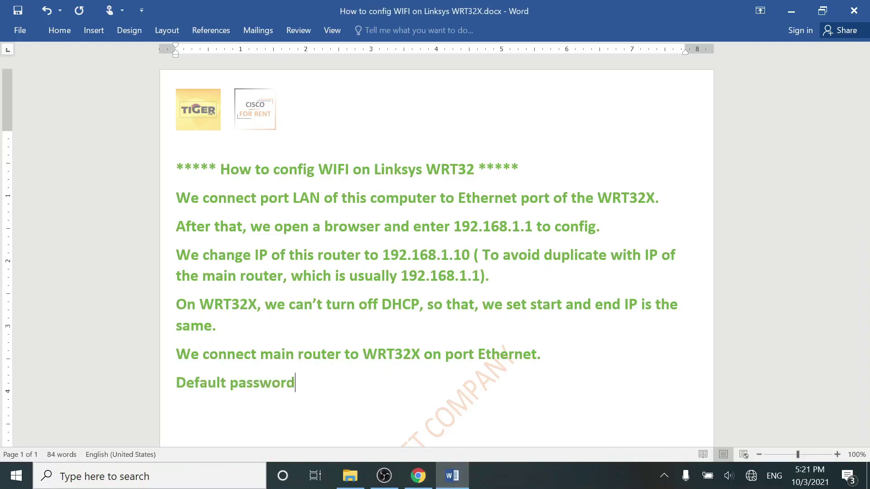
pyautogui.write('is "admi')
pyautogui.write('n"')
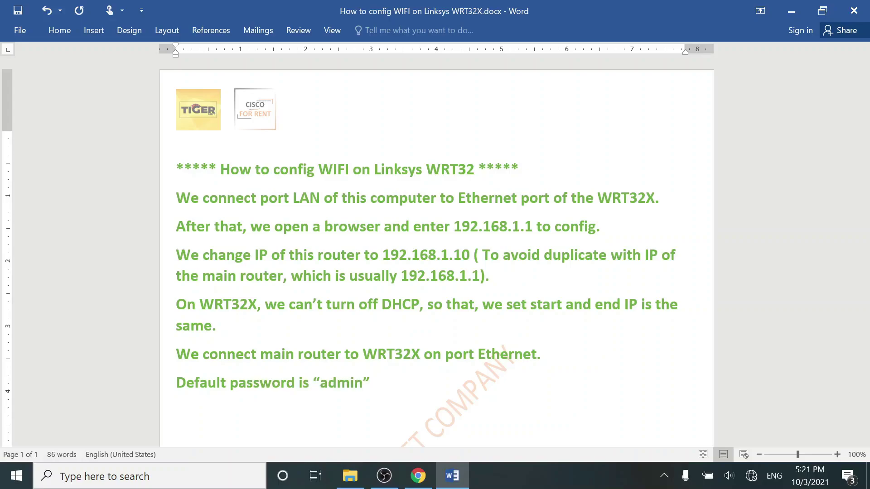
pyautogui.hotkey('ctrl', 'Return')
pyautogui.moveTo(320, 385); pyautogui.dragTo(360, 385)
pyautogui.click(430, 363)
# Add the line 'You can see this laptop can connect internet now.'.
pyautogui.click(177, 410)
pyautogui.scroll(-3, 176, 411)
pyautogui.scroll(-1, 435, 245)
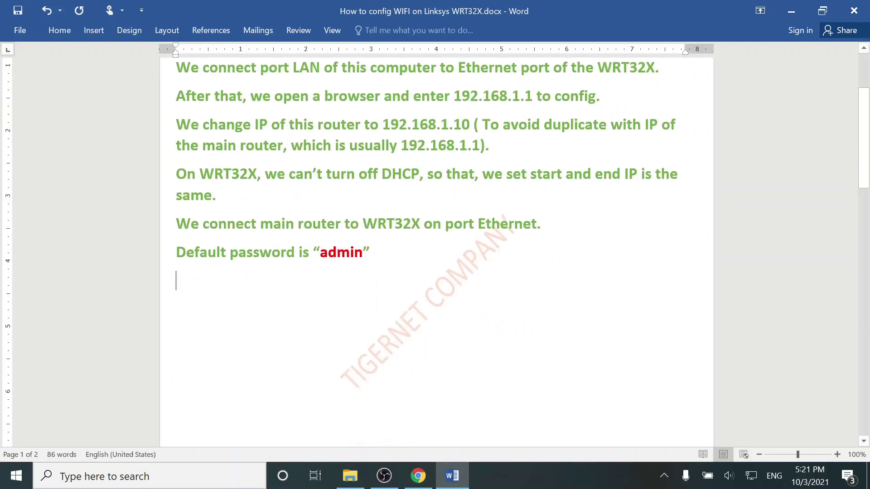
pyautogui.write('You')
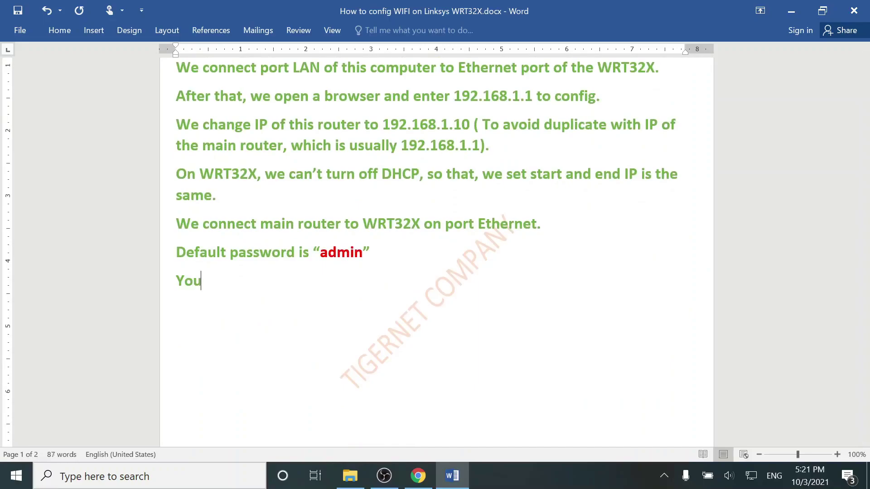
pyautogui.write(' can see')
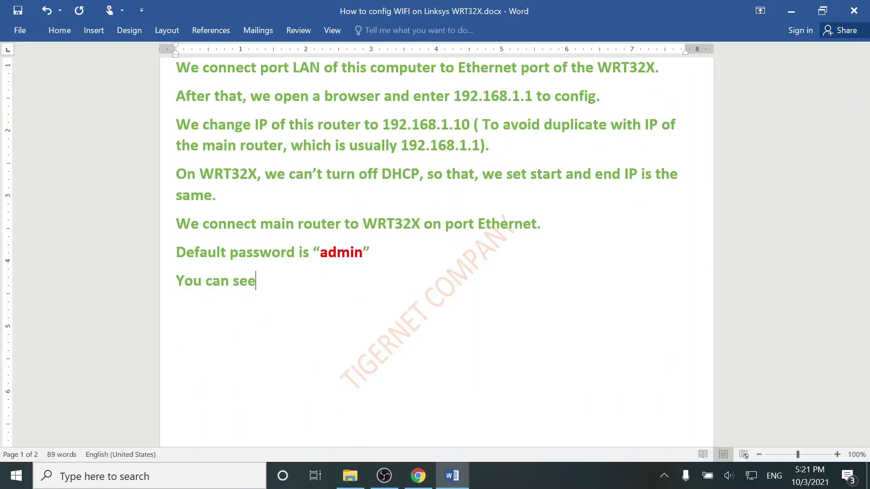
pyautogui.write(' this laptop ca')
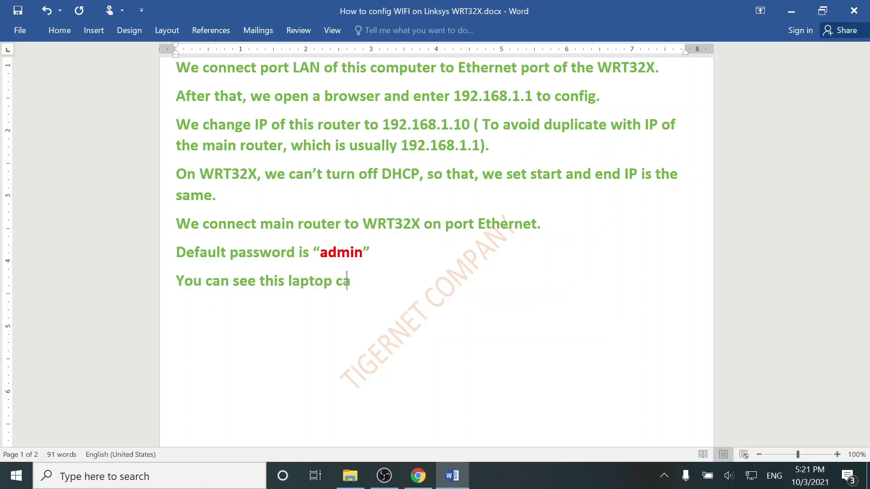
pyautogui.write('n connect i')
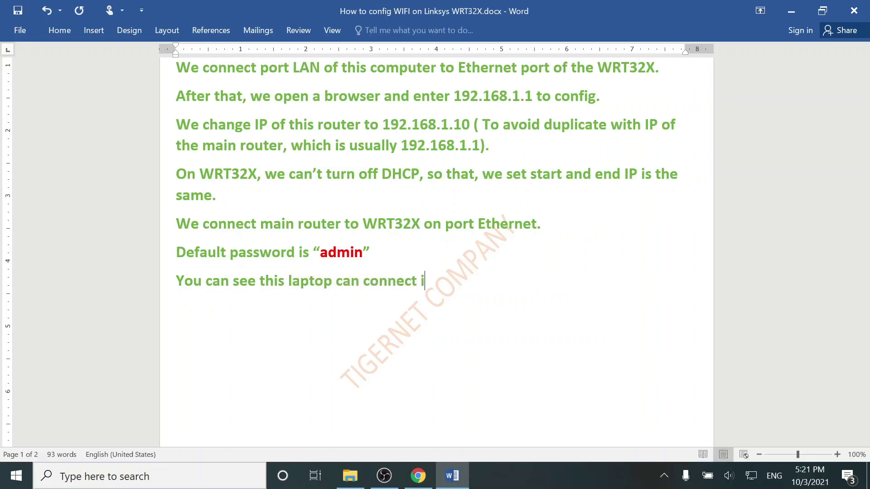
pyautogui.write('nternet now.')
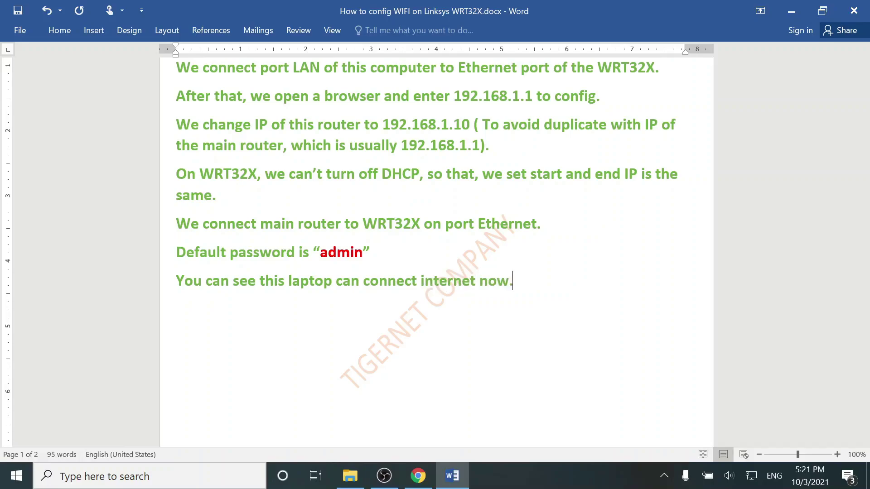
# Check the Wi-Fi list, log in to the router, and copy the 'No internet connection' title.
pyautogui.click(753, 476)
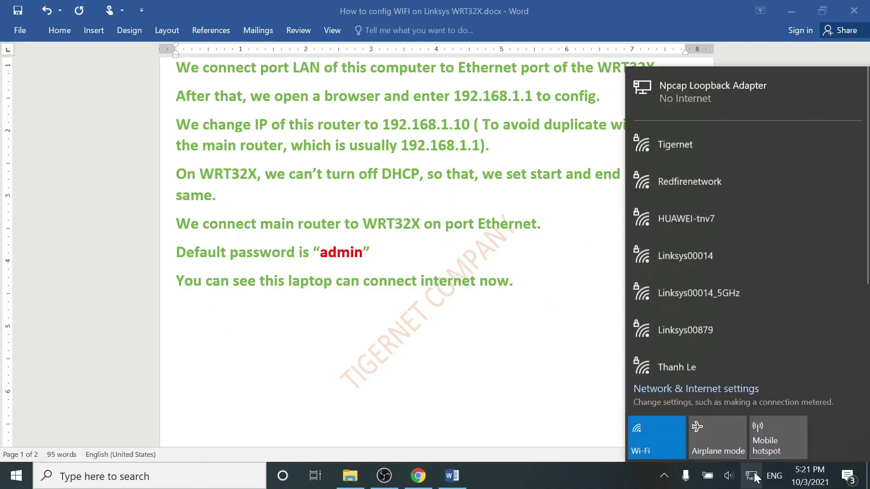
pyautogui.click(751, 475)
pyautogui.click(418, 475)
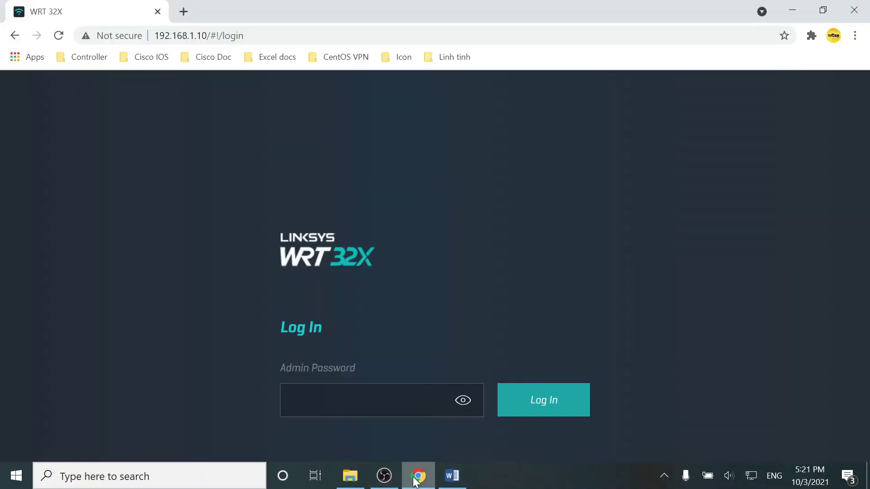
pyautogui.write('••')
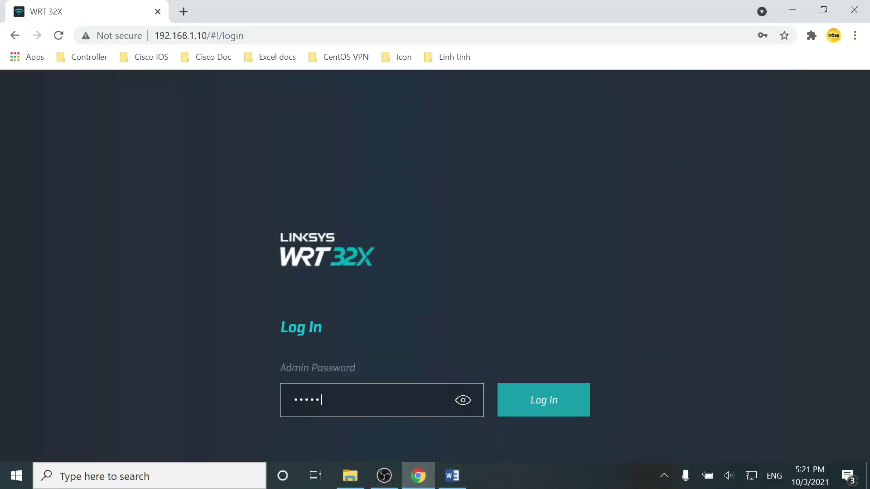
pyautogui.press('Return')
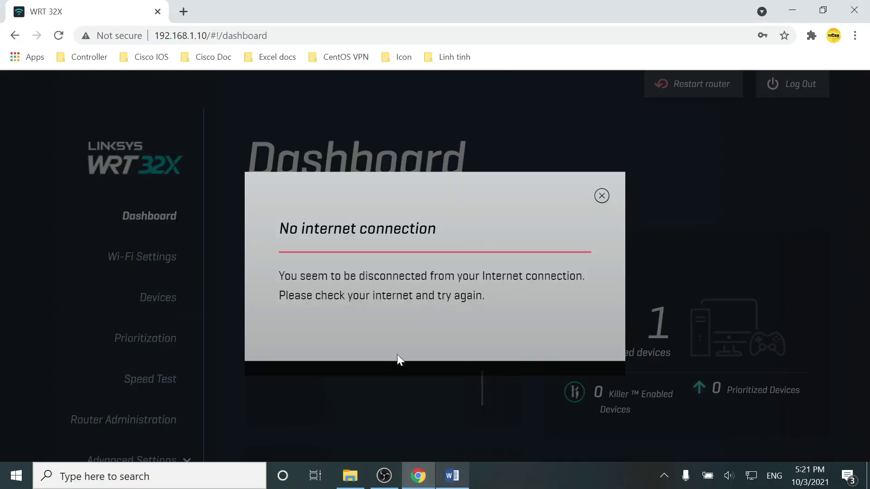
pyautogui.moveTo(442, 229); pyautogui.dragTo(278, 226)
pyautogui.hotkey('ctrl', 'c')
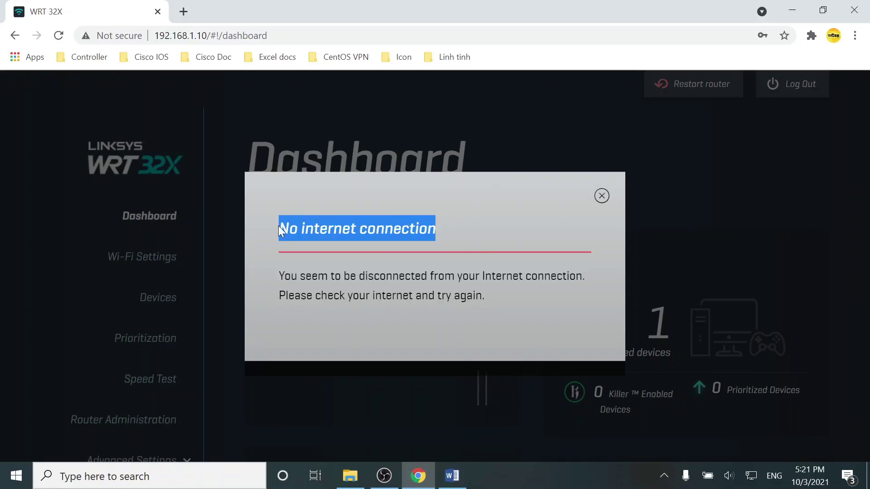
pyautogui.click(452, 476)
# Write 'We discard "No internet connection", because all are done through Ethernet', pasting the title as text only.
pyautogui.write('W')
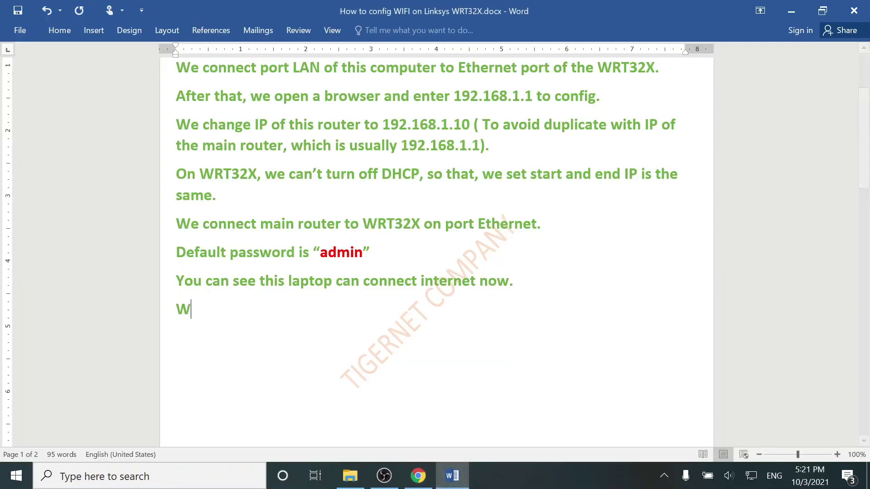
pyautogui.write('e discard ')
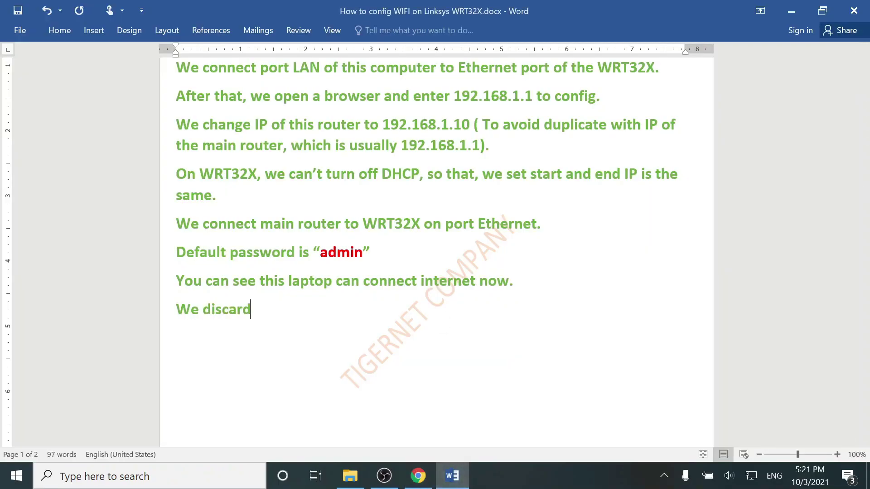
pyautogui.write('“')
pyautogui.hotkey('ctrl', 'v')
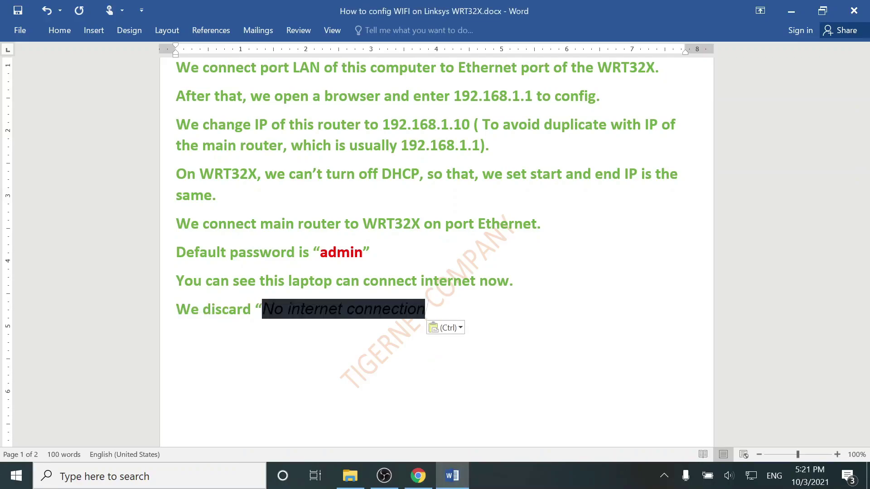
pyautogui.click(445, 328)
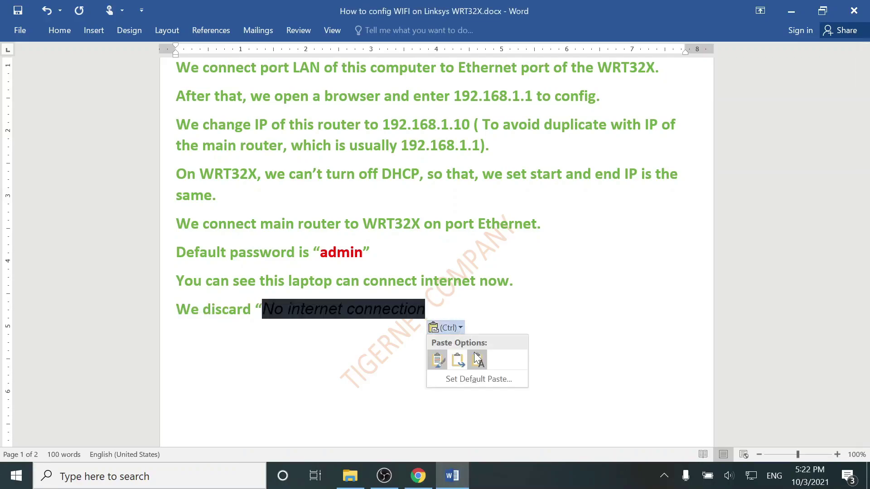
pyautogui.click(477, 360)
pyautogui.write('”')
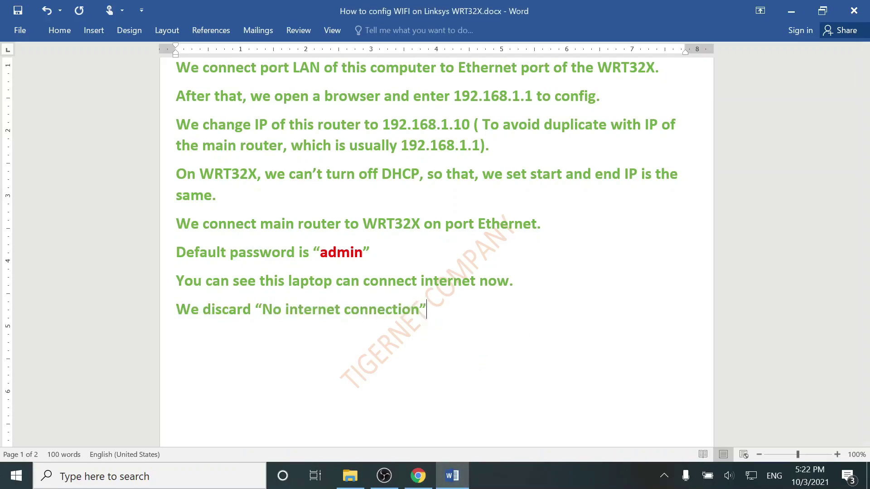
pyautogui.write(', because all are done through Ethernet, not')
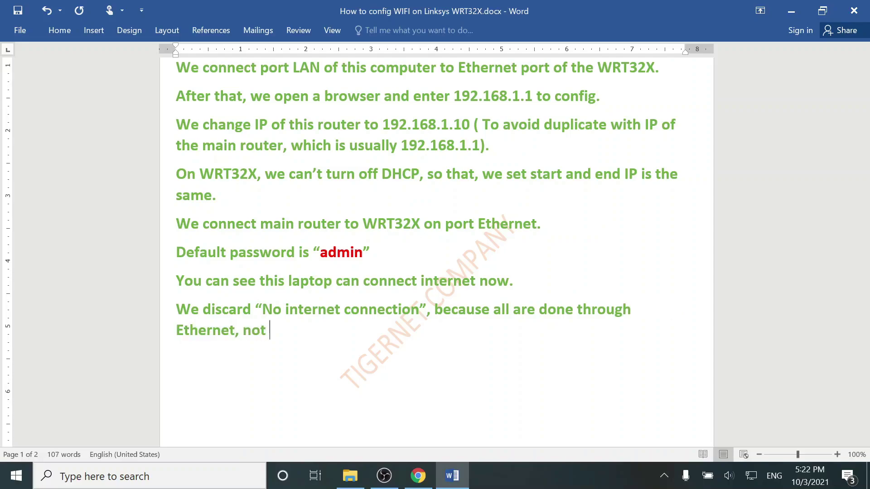
pyautogui.write(' "Int')
pyautogui.write('ernet"')
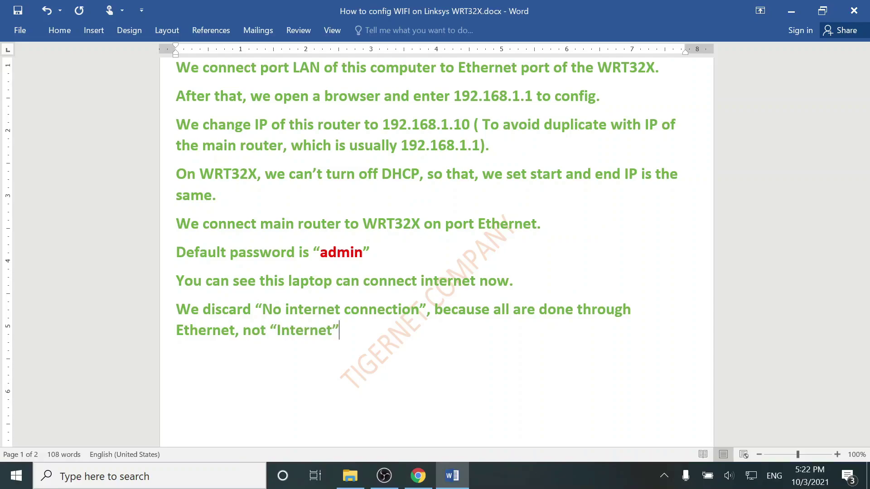
pyautogui.write('.')
# Dismiss the router dashboard's No internet connection warning.
pyautogui.click(418, 475)
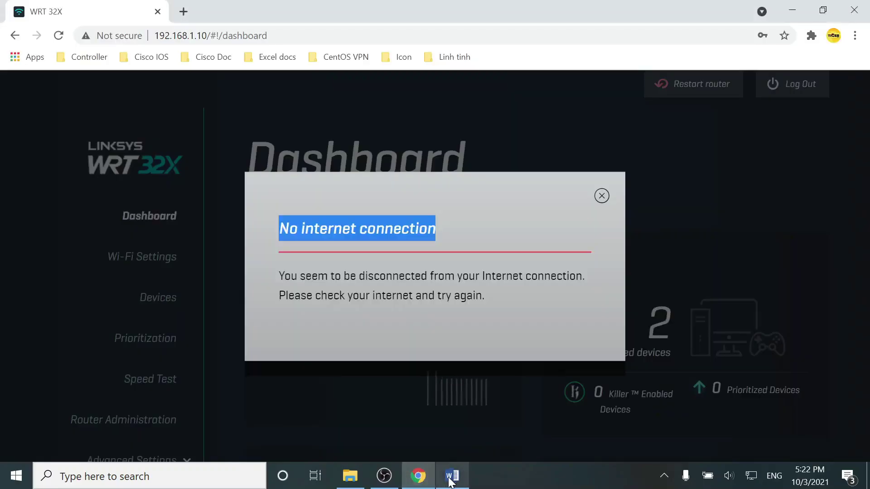
pyautogui.click(602, 195)
pyautogui.scroll(-5, 573, 232)
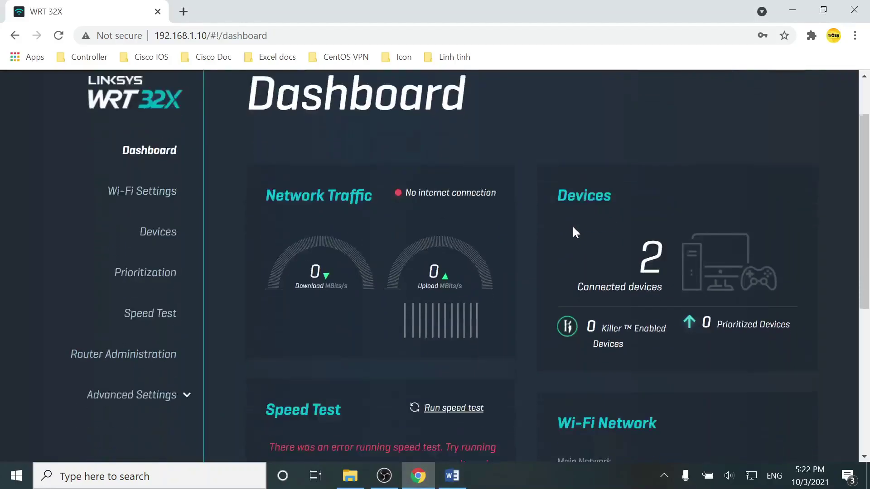
# Load tigernet.com.vn and google.com in two new browser tabs to confirm browsing works.
pyautogui.click(183, 11)
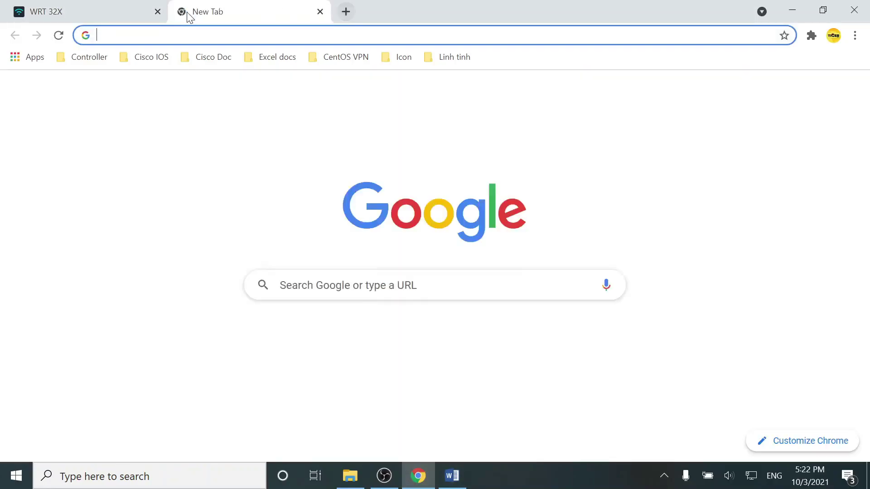
pyautogui.write('t')
pyautogui.press('Return')
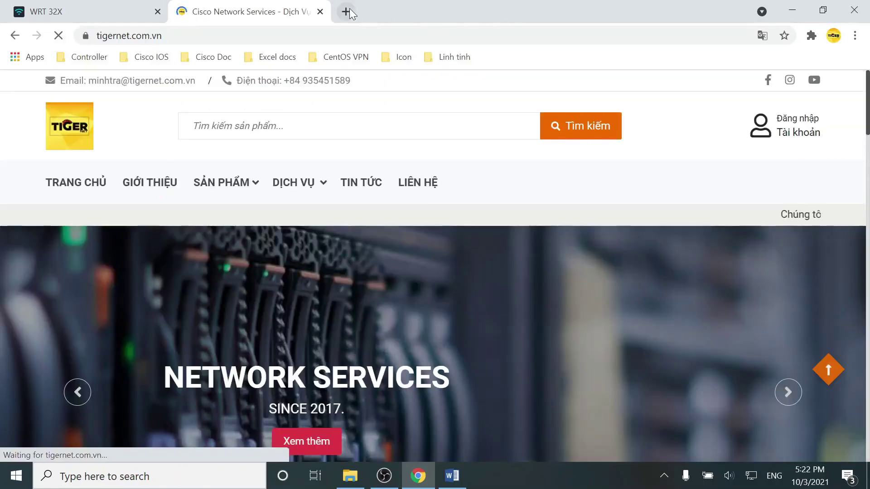
pyautogui.click(345, 12)
pyautogui.write('google.com')
pyautogui.press('Return')
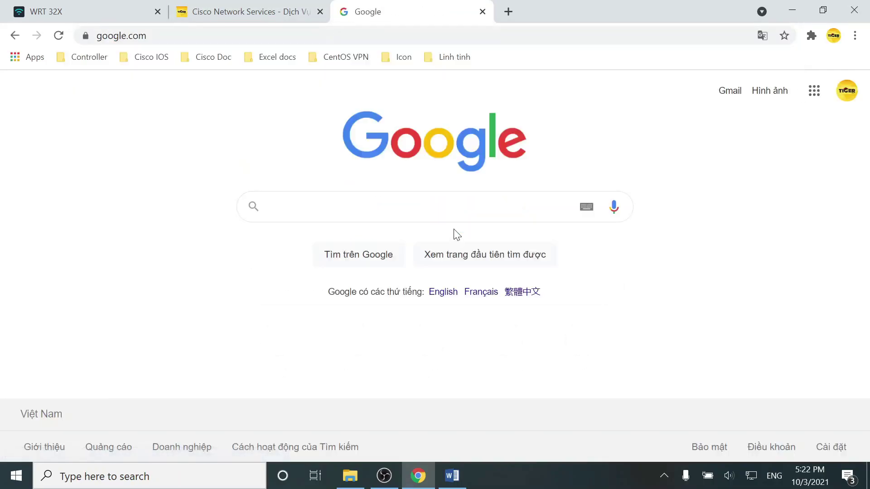
pyautogui.click(452, 476)
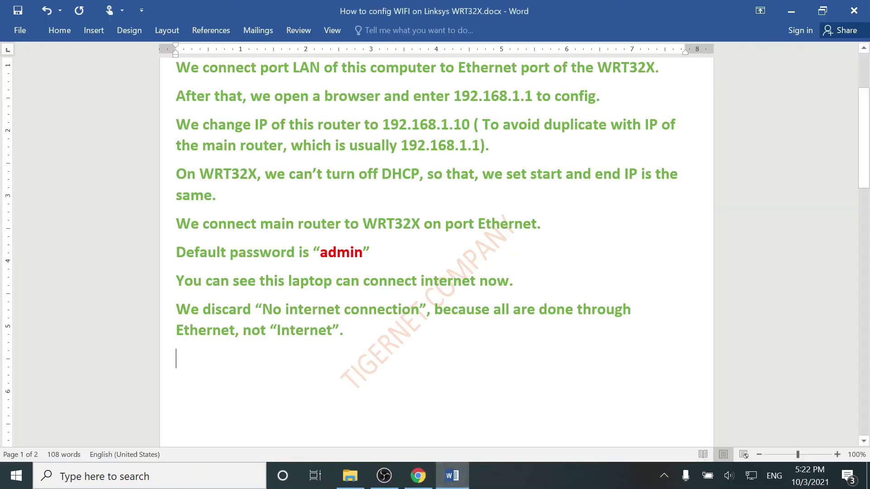
# Type the note 'We eject LAN cable and use wifi to test.' on the last line.
pyautogui.write('We eject')
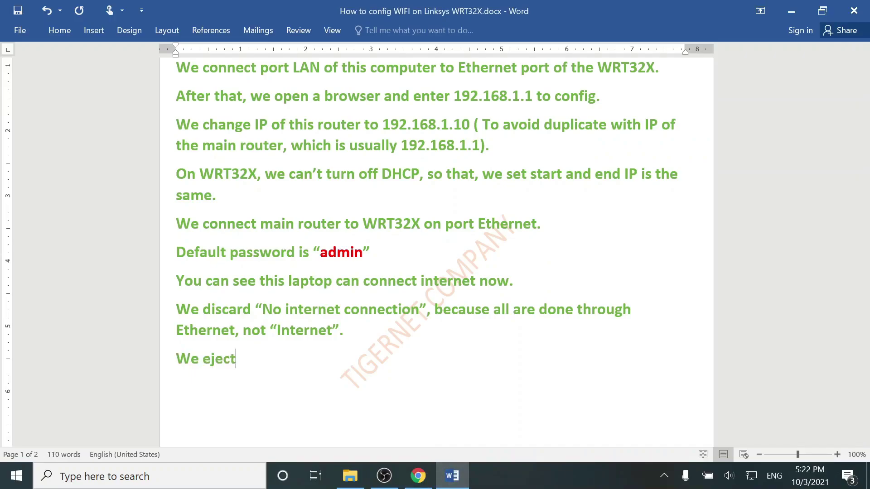
pyautogui.write(' LAN cable and use wifi to ')
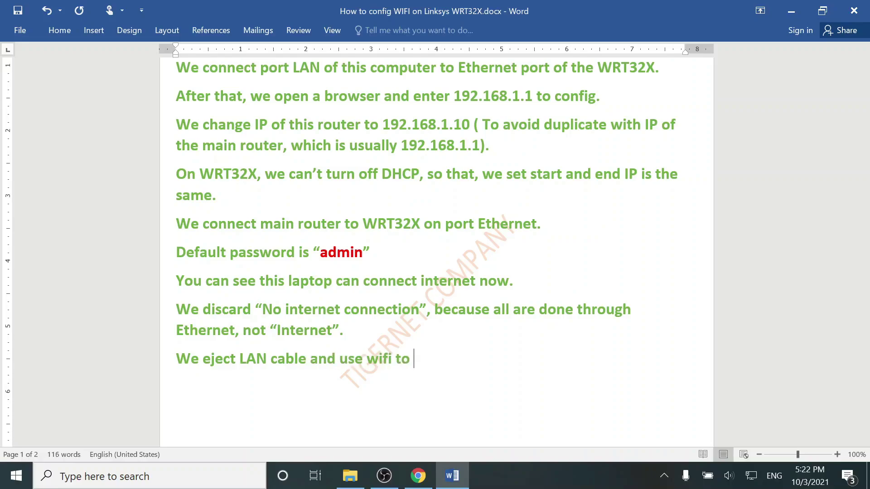
pyautogui.write('test.')
# Open the router's Wi-Fi Settings page under Advanced Settings, showing network Linksys00879.
pyautogui.click(417, 475)
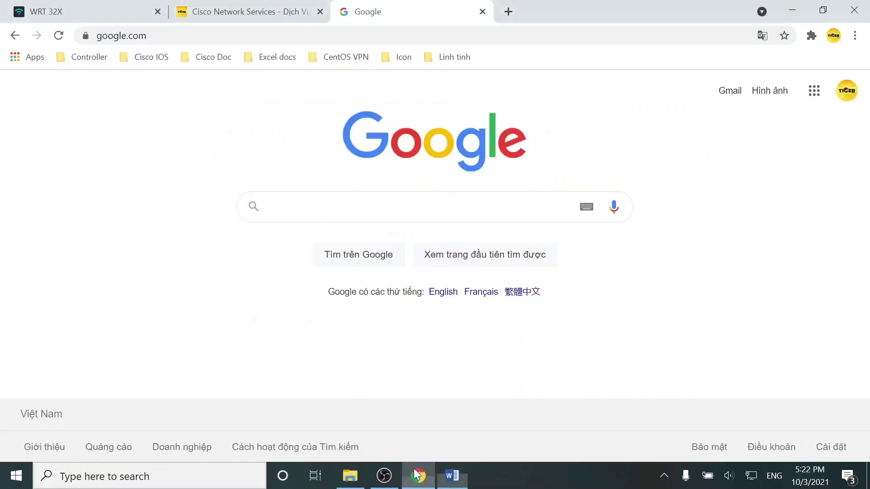
pyautogui.click(112, 6)
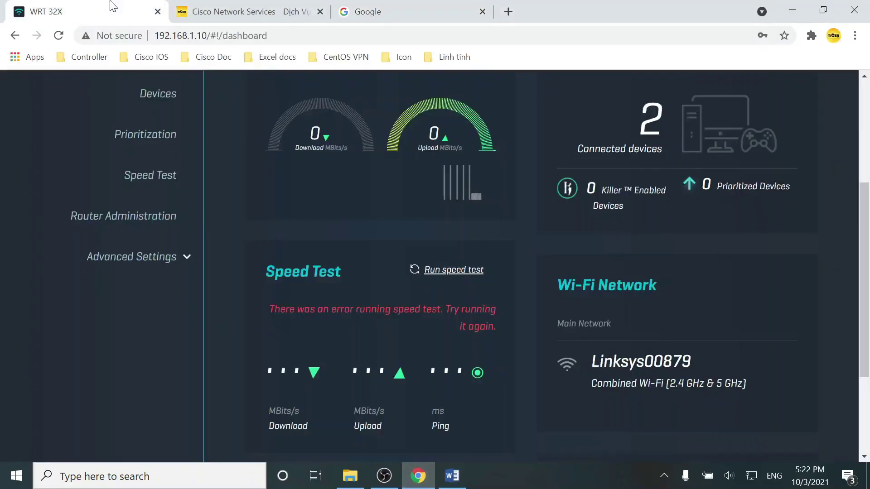
pyautogui.click(156, 269)
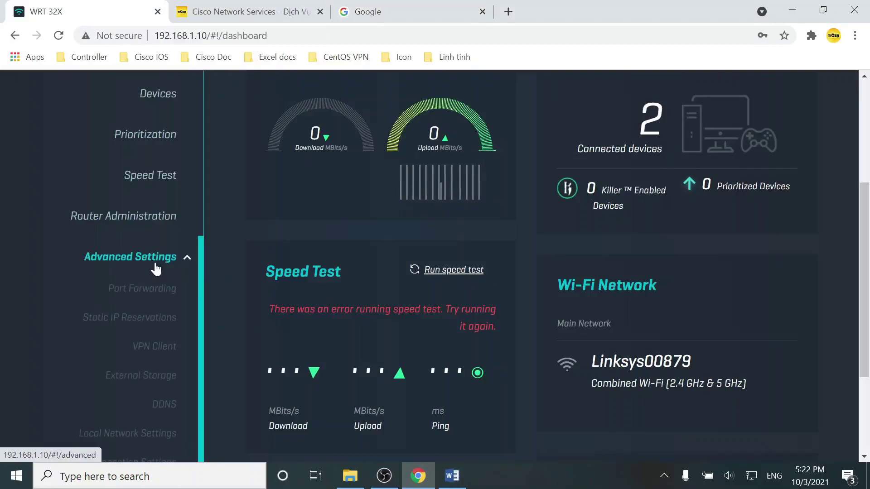
pyautogui.scroll(-1, 156, 269)
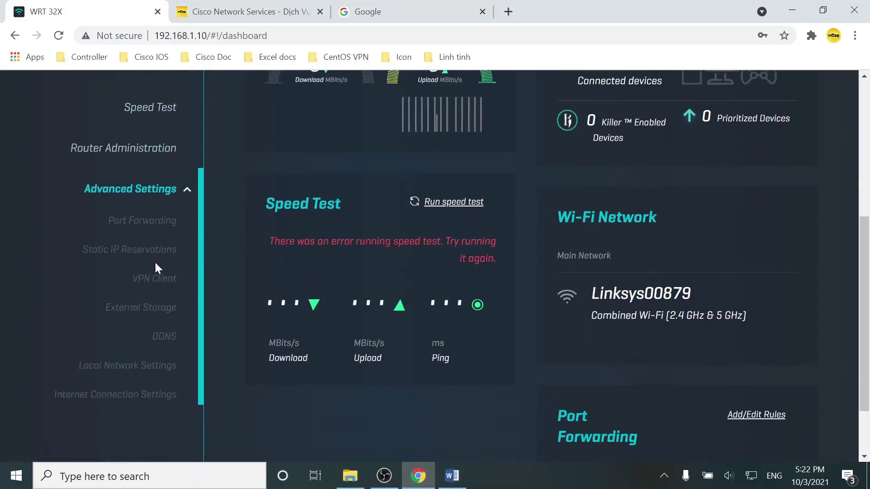
pyautogui.scroll(2, 154, 260)
pyautogui.click(141, 121)
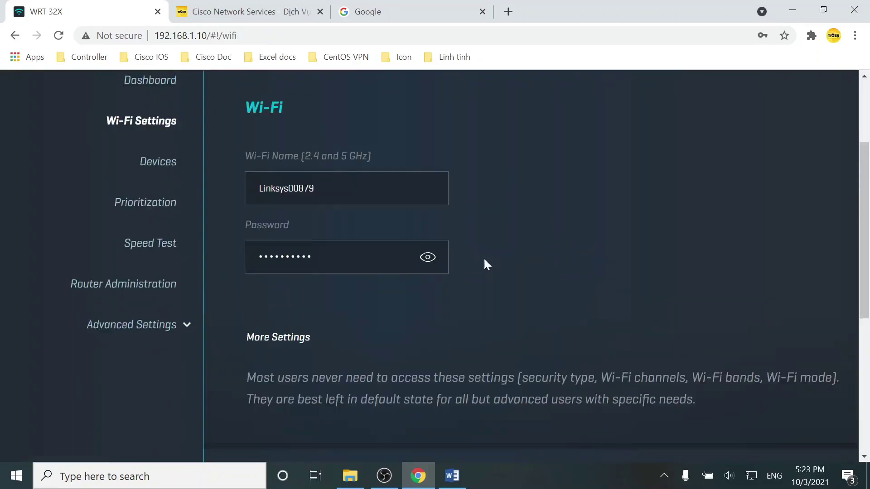
# Rename the Wi-Fi network from Linksys00879 to Tigernet-Test.
pyautogui.click(317, 188)
pyautogui.hotkey('ctrl', 'a')
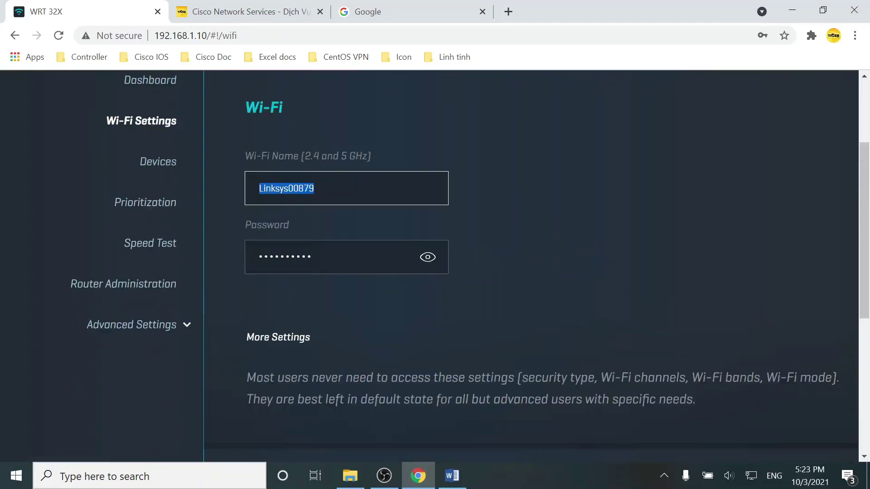
pyautogui.write('Tigernet-Test')
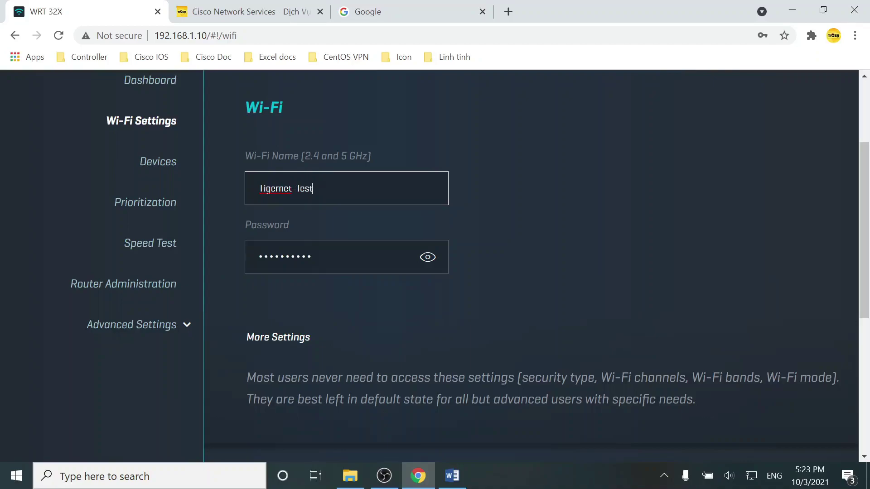
# Enter and verify a new Wi-Fi password, then save and confirm applying the changes.
pyautogui.click(420, 267)
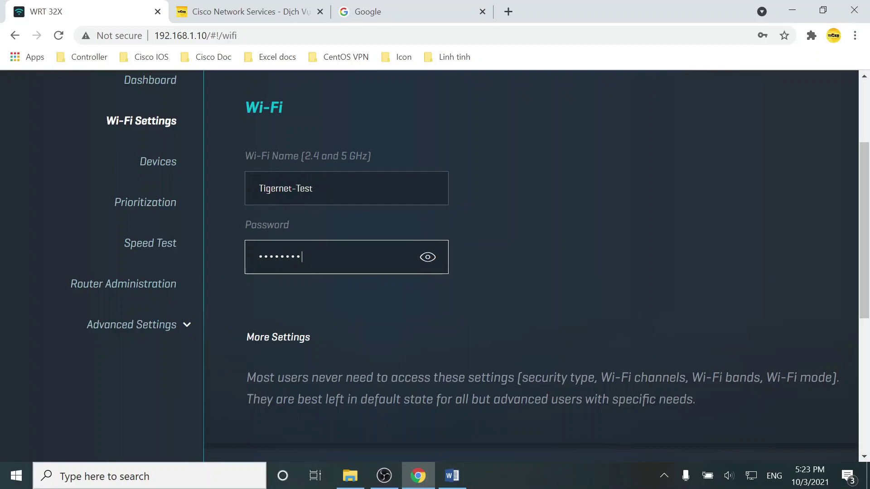
pyautogui.click(428, 258)
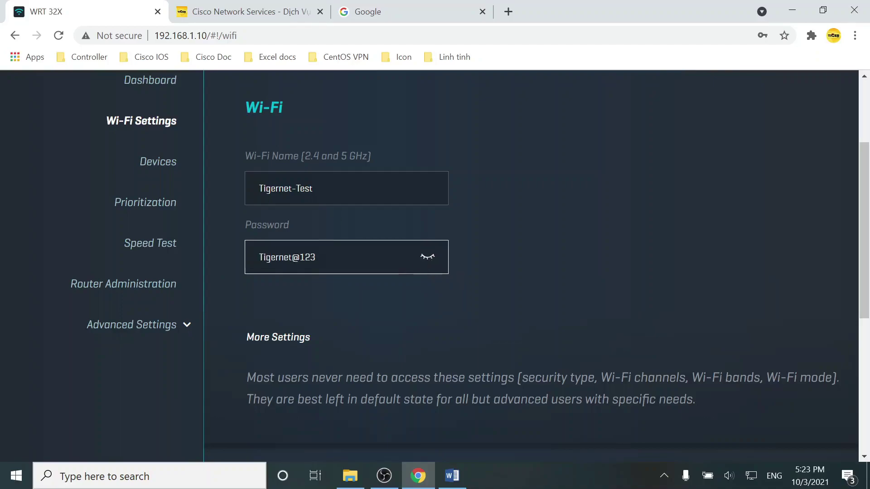
pyautogui.scroll(-5, 572, 277)
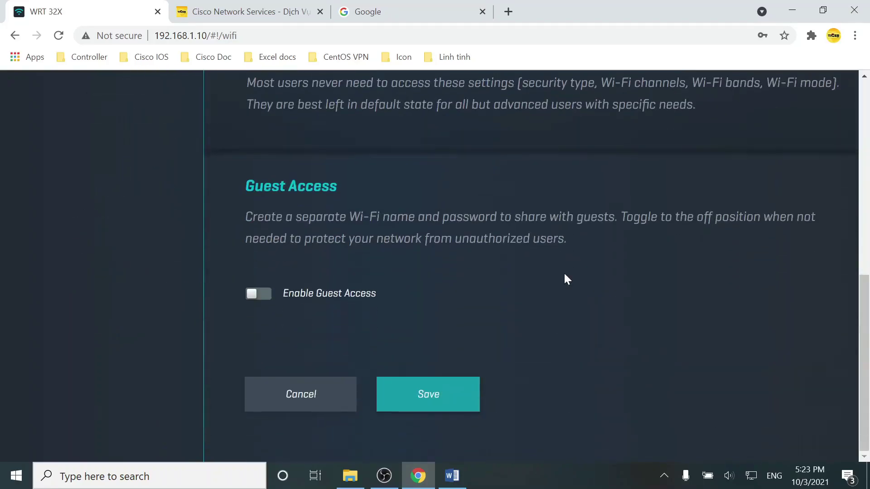
pyautogui.click(431, 394)
pyautogui.click(469, 331)
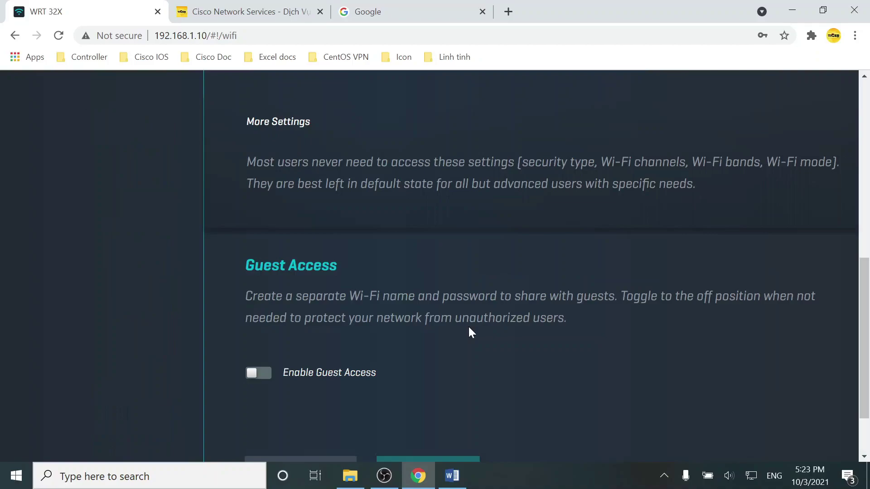
# Connect the laptop to the Tigernet-Test Wi-Fi network using its security key.
pyautogui.click(750, 476)
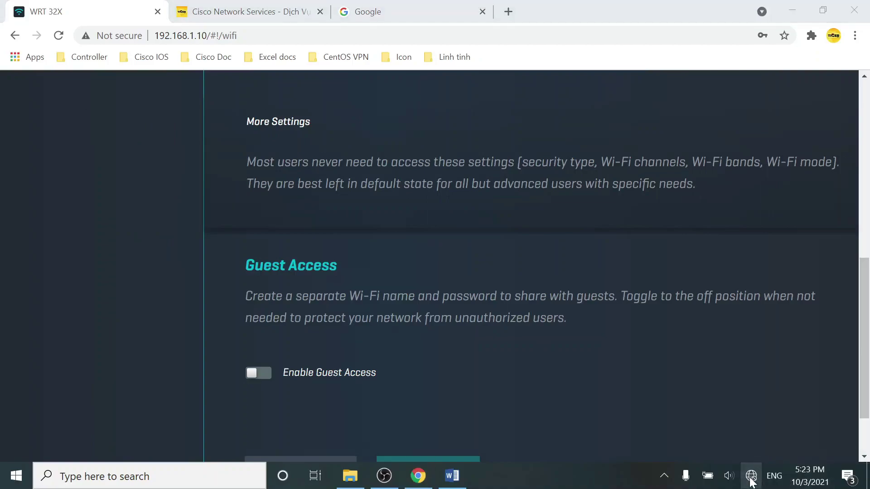
pyautogui.scroll(-1, 748, 274)
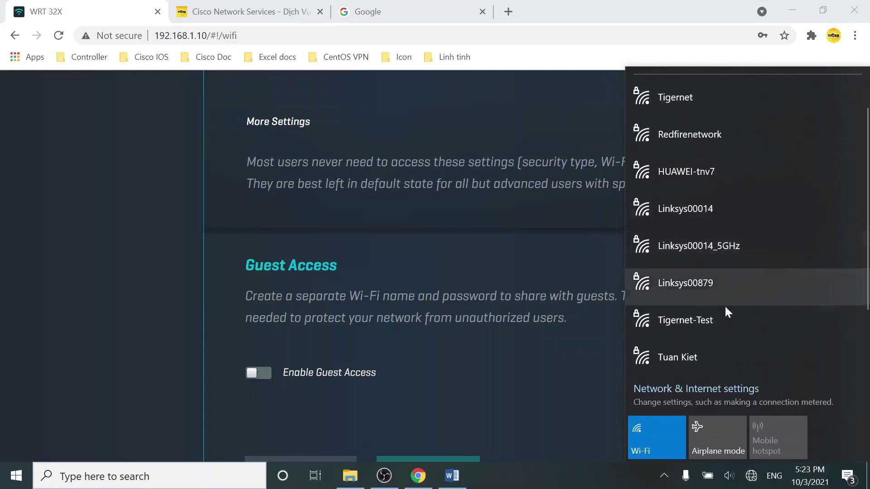
pyautogui.click(705, 321)
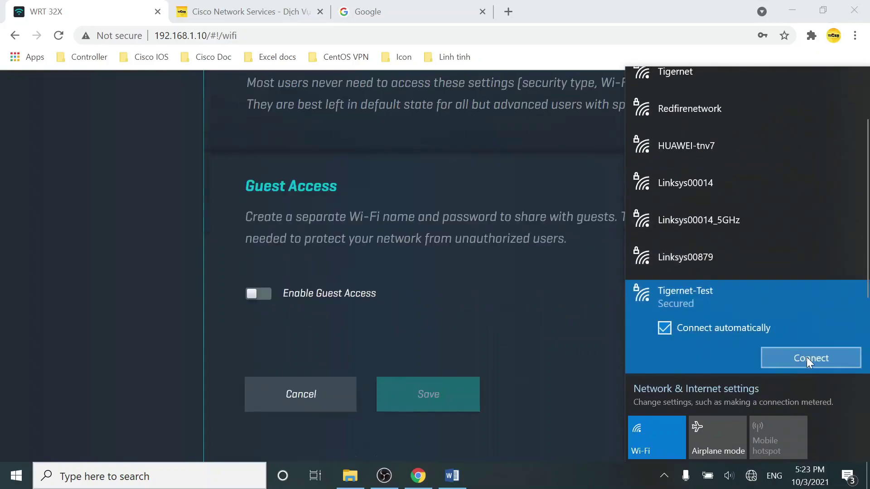
pyautogui.click(807, 359)
pyautogui.write('••••••••••••')
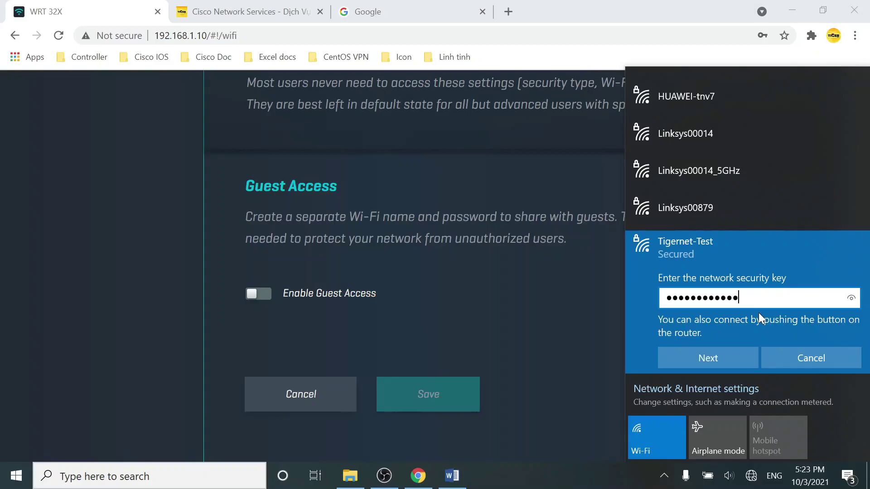
pyautogui.click(852, 299)
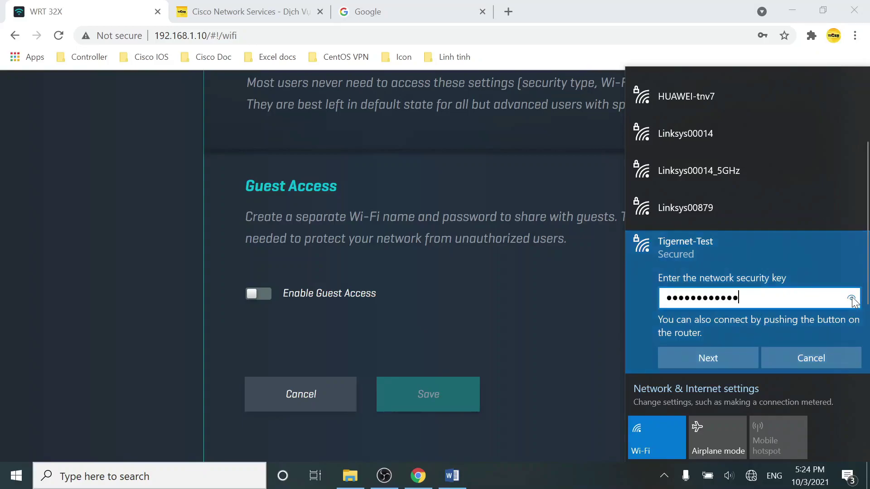
pyautogui.click(747, 359)
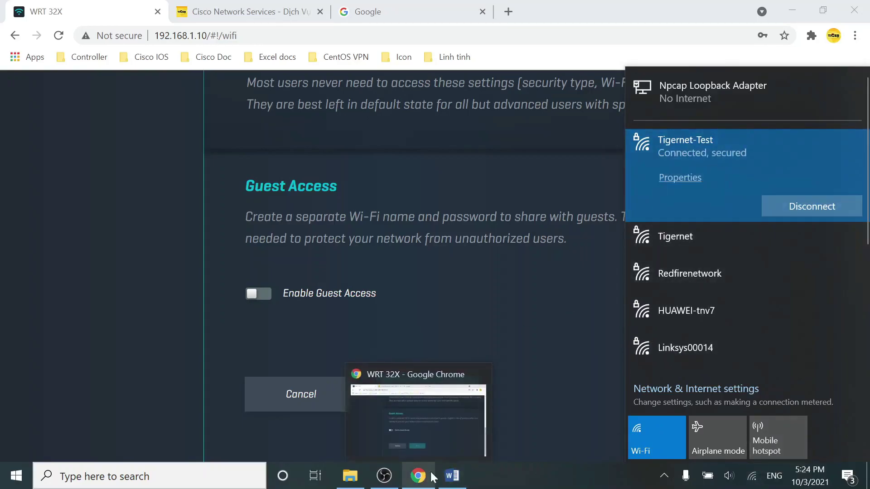
pyautogui.click(452, 476)
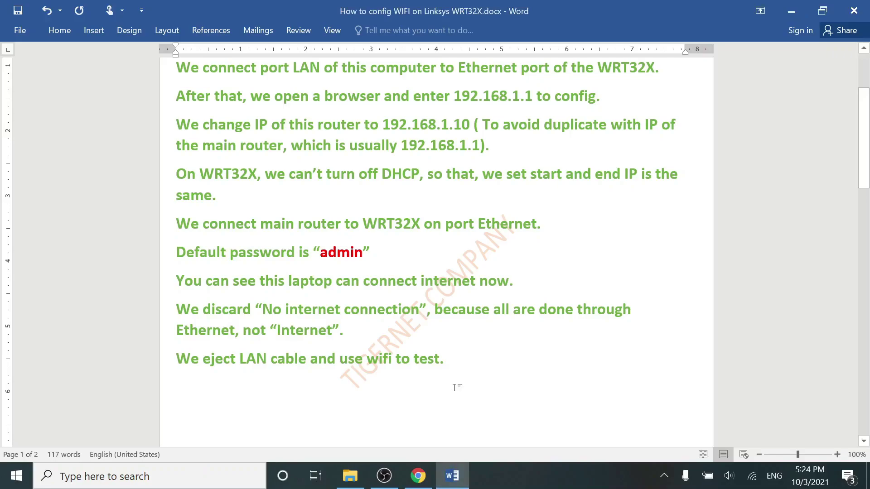
# Type 'This computer can connect to internet now. We open some webpages to check'.
pyautogui.write('This com')
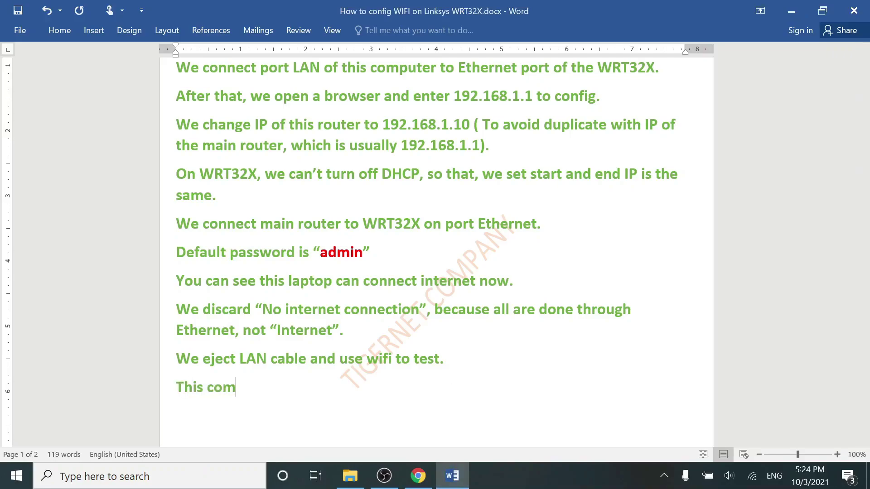
pyautogui.write('puter can connect to internet now')
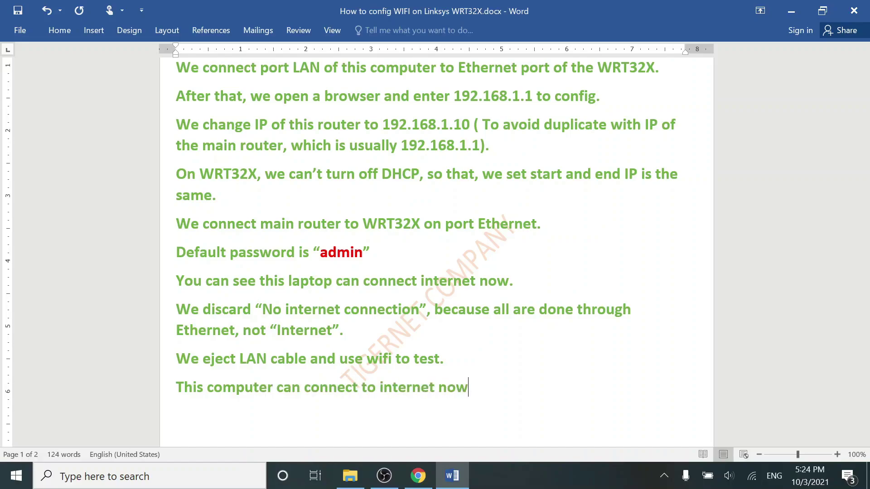
pyautogui.write('. We open some webpages to check.')
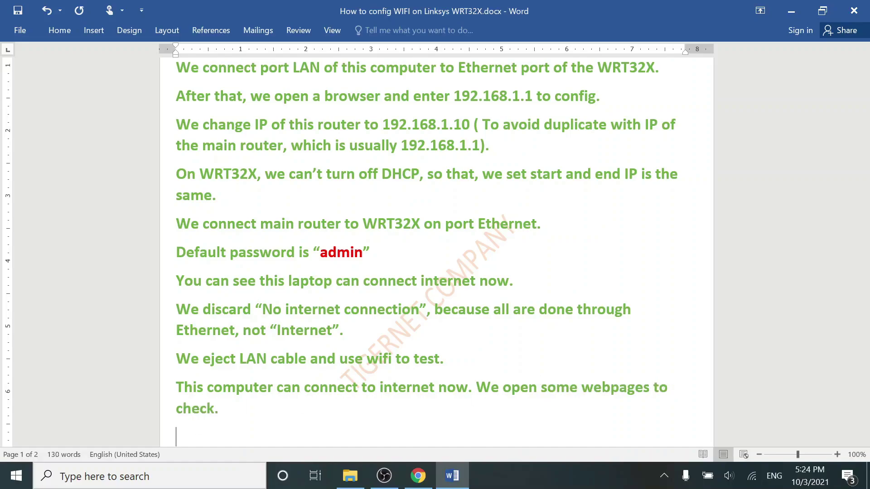
# Close the Google and Cisco Network Services tabs in Chrome.
pyautogui.click(417, 475)
pyautogui.middleClick(384, 5)
pyautogui.middleClick(281, 7)
# Over Wi-Fi, load tigernet.com.vn and google.com in new tabs to verify the connection.
pyautogui.click(186, 11)
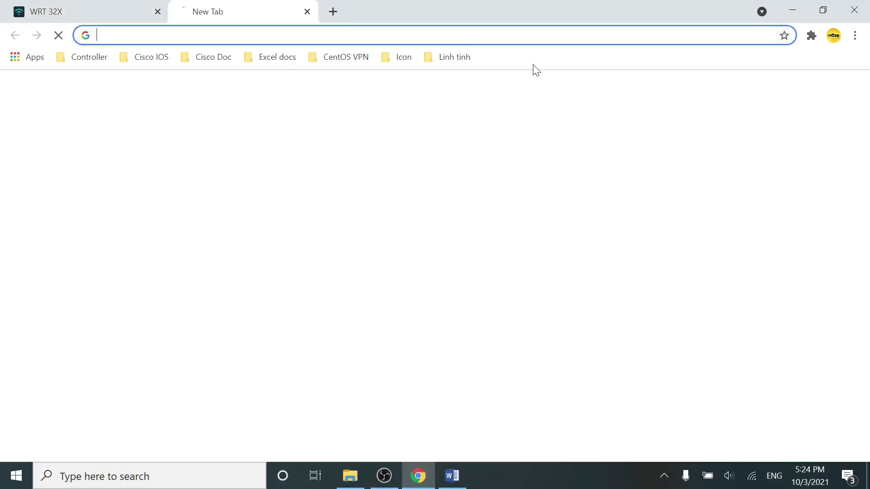
pyautogui.write('t')
pyautogui.press('Return')
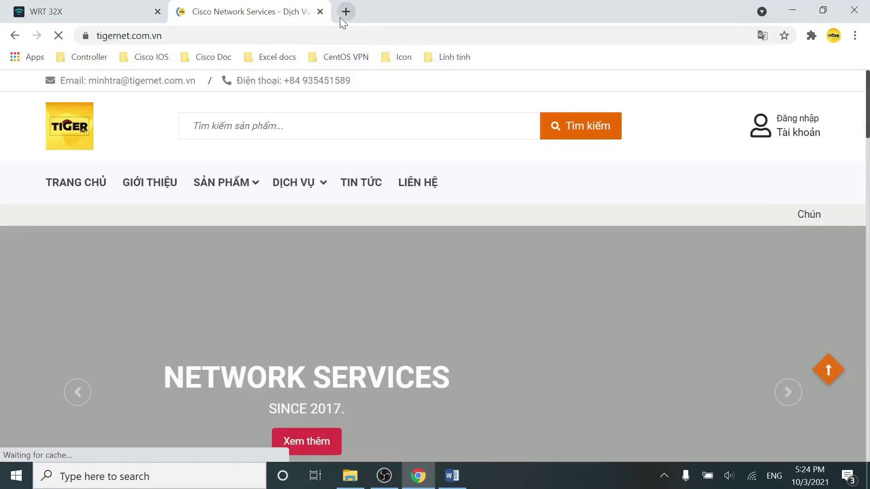
pyautogui.click(346, 11)
pyautogui.write('go')
pyautogui.press('Return')
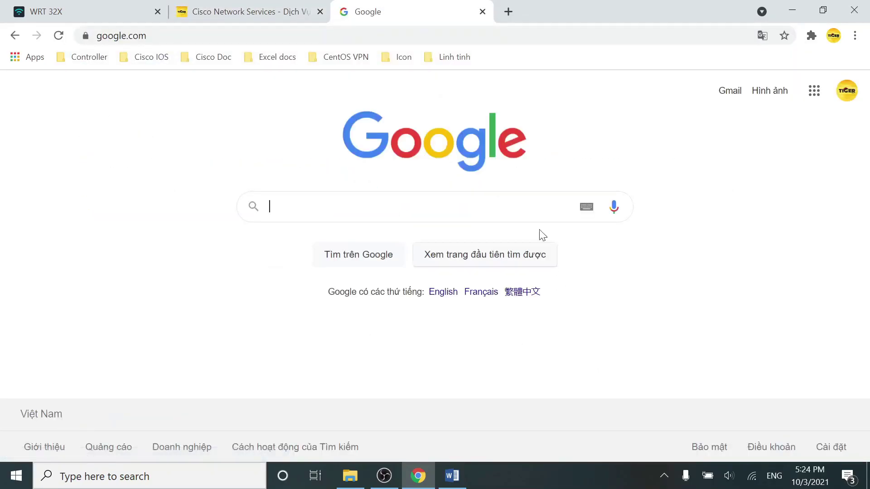
pyautogui.click(452, 476)
pyautogui.scroll(-2, 436, 254)
pyautogui.scroll(-2, 436, 254)
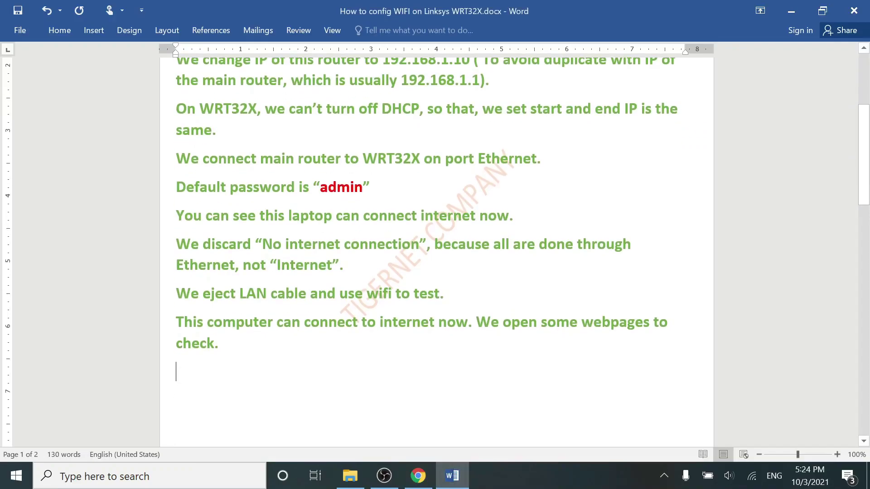
# Type the closing lines 'All are done' and '**** Thanks for your watching' below the last note.
pyautogui.write('All are done ')
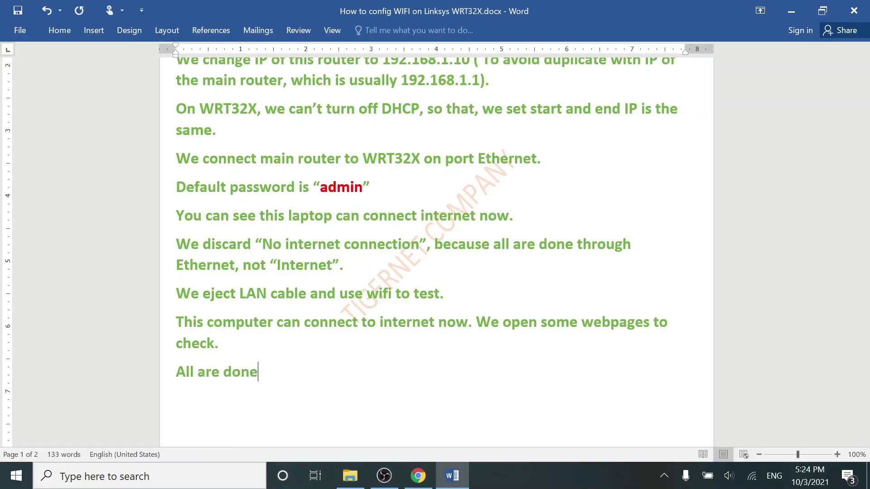
pyautogui.write('**** Thanks ')
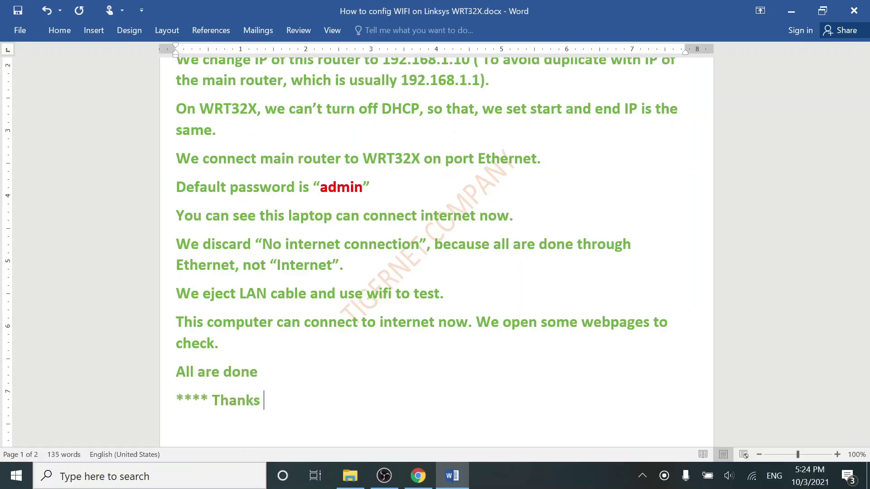
pyautogui.write('for your watching ****')
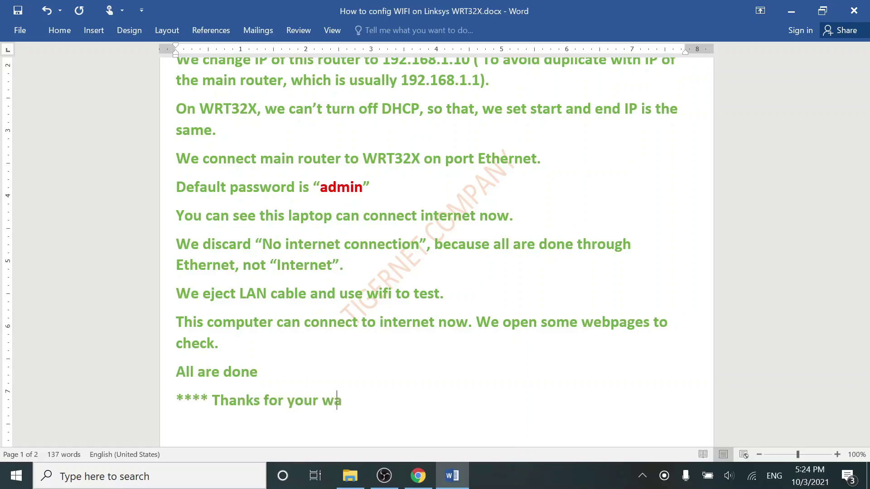